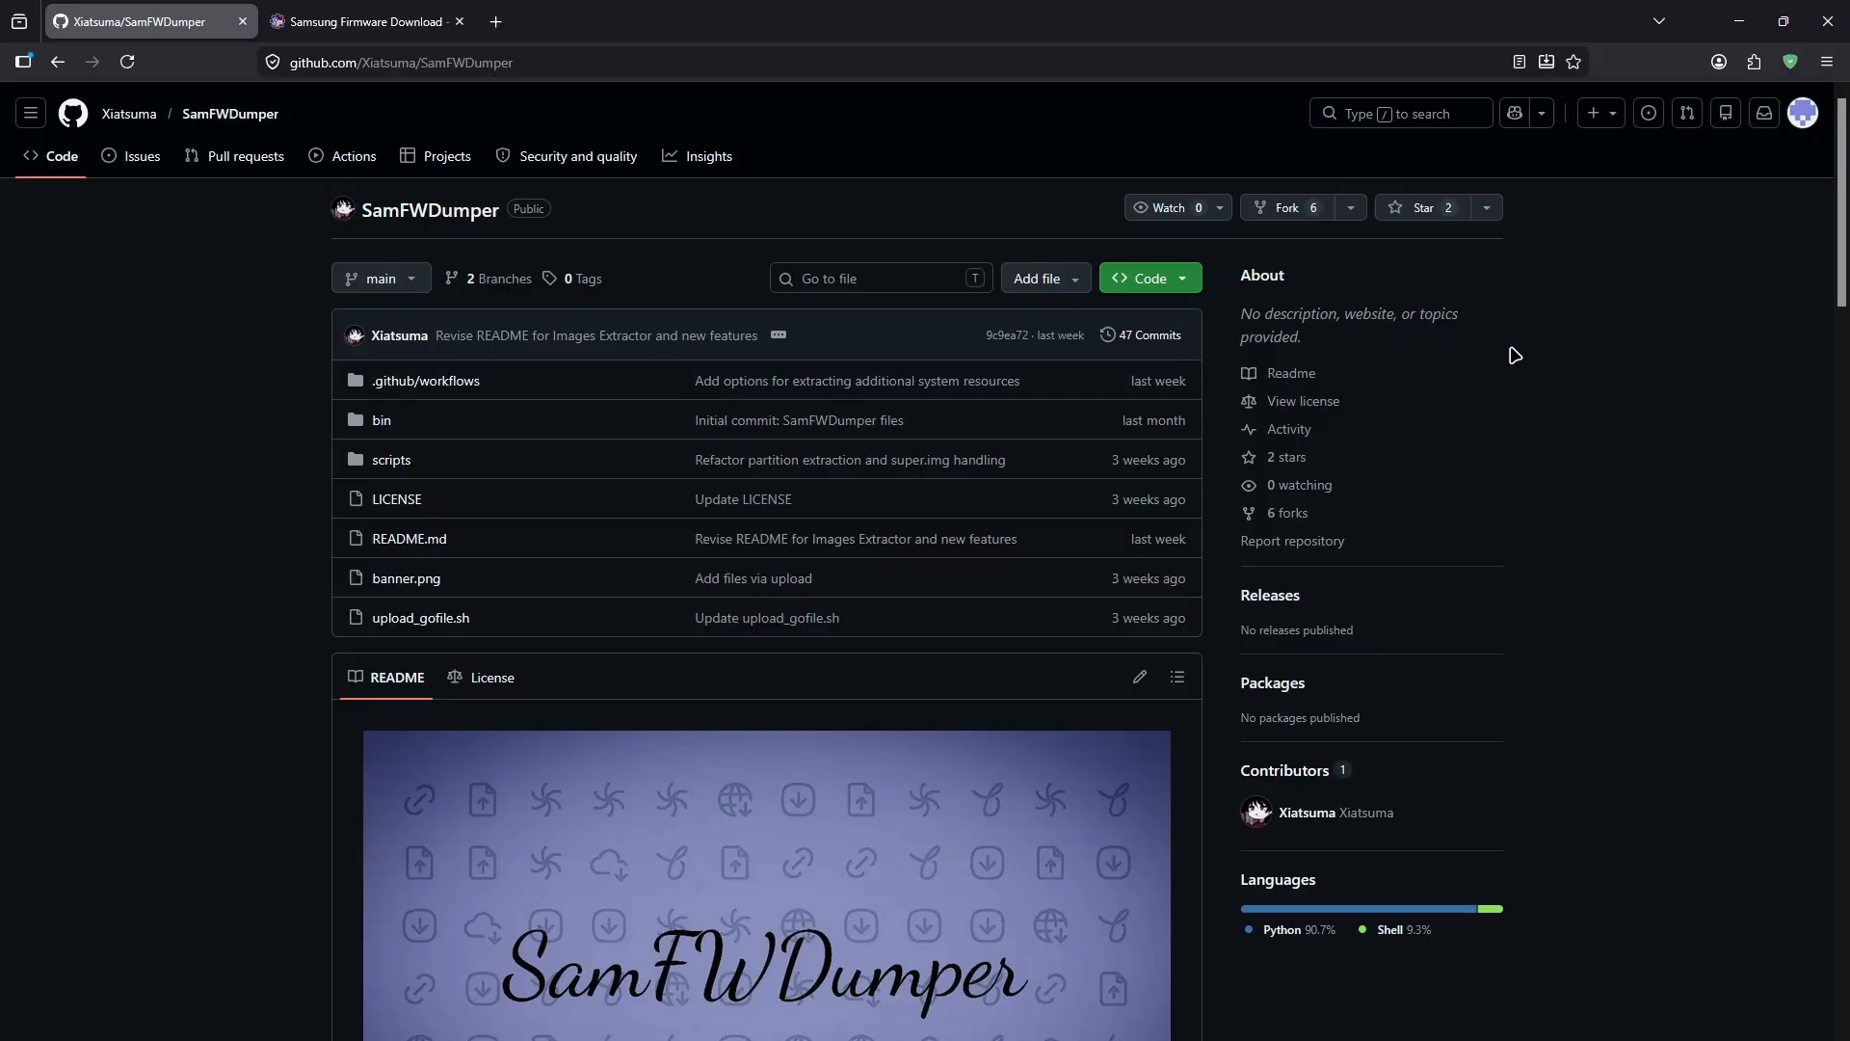
- Fork the Xiatsuma/SamFWDumper repository, including all its branches rather than main only
left_click(1333, 214)
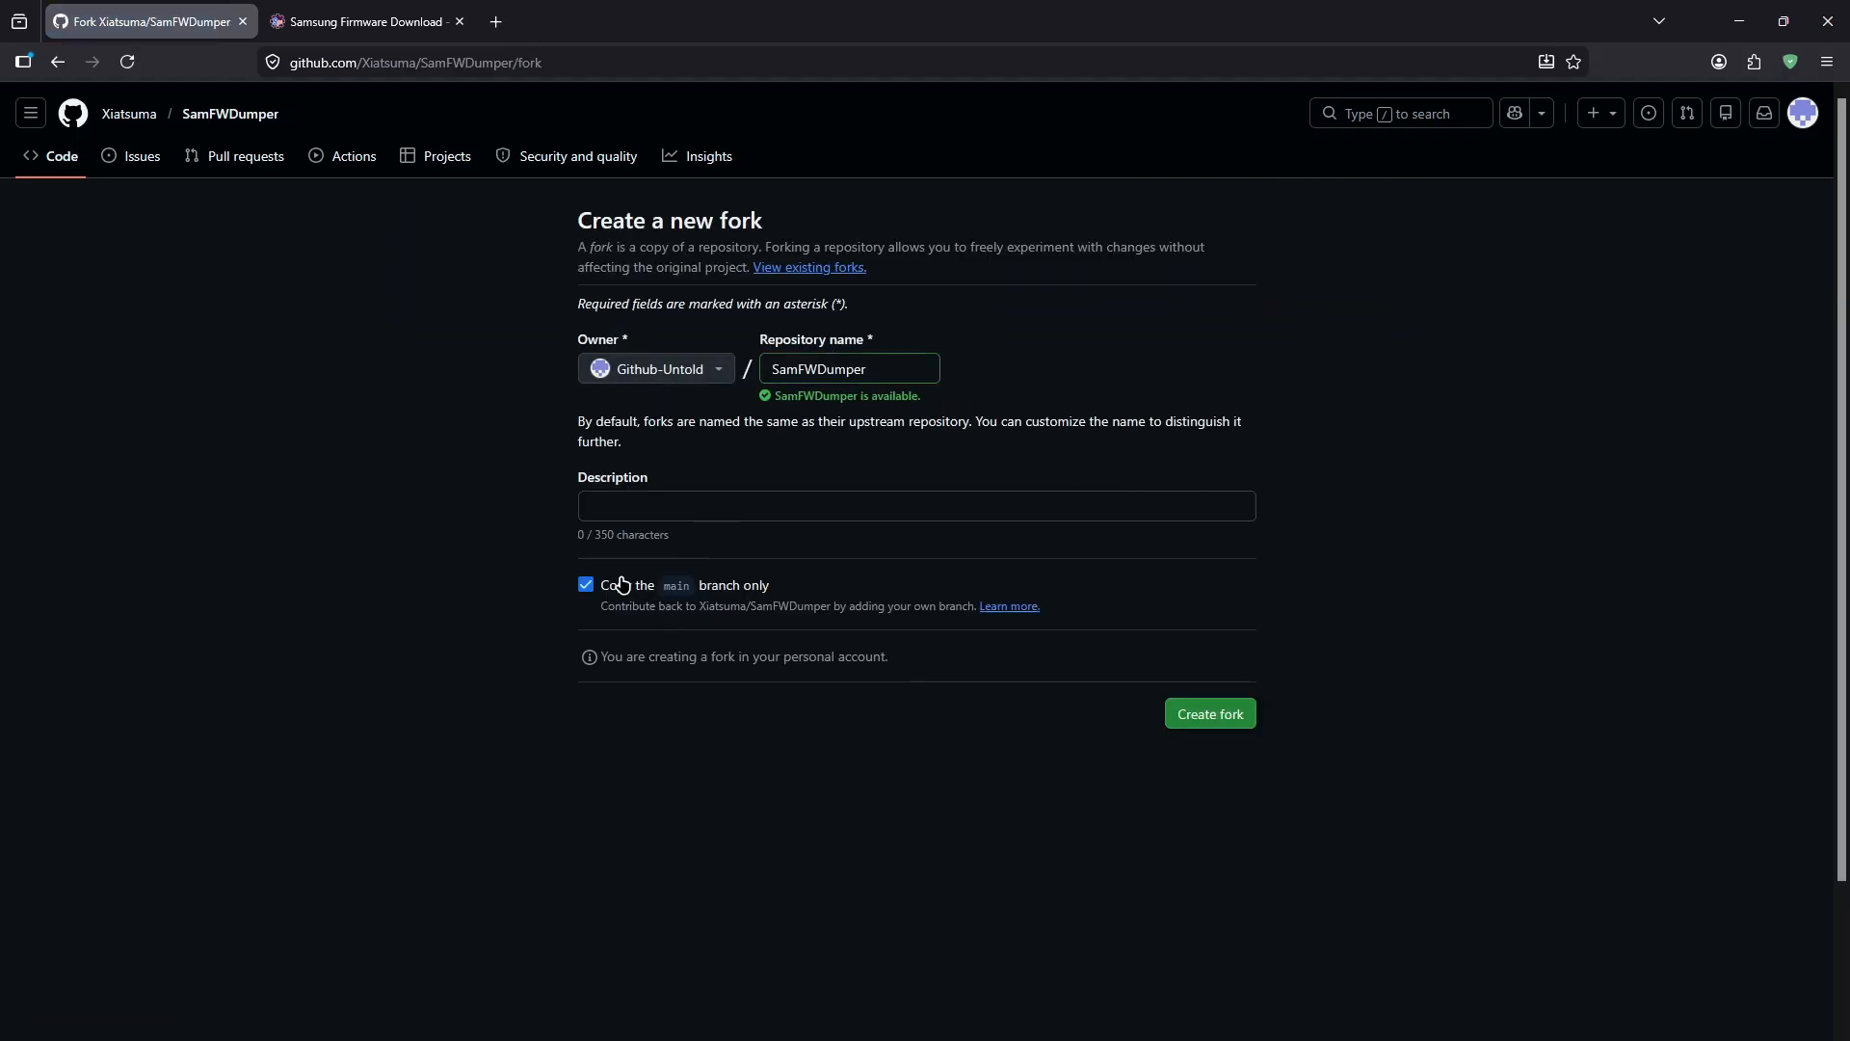
left_click(585, 586)
left_click(1207, 720)
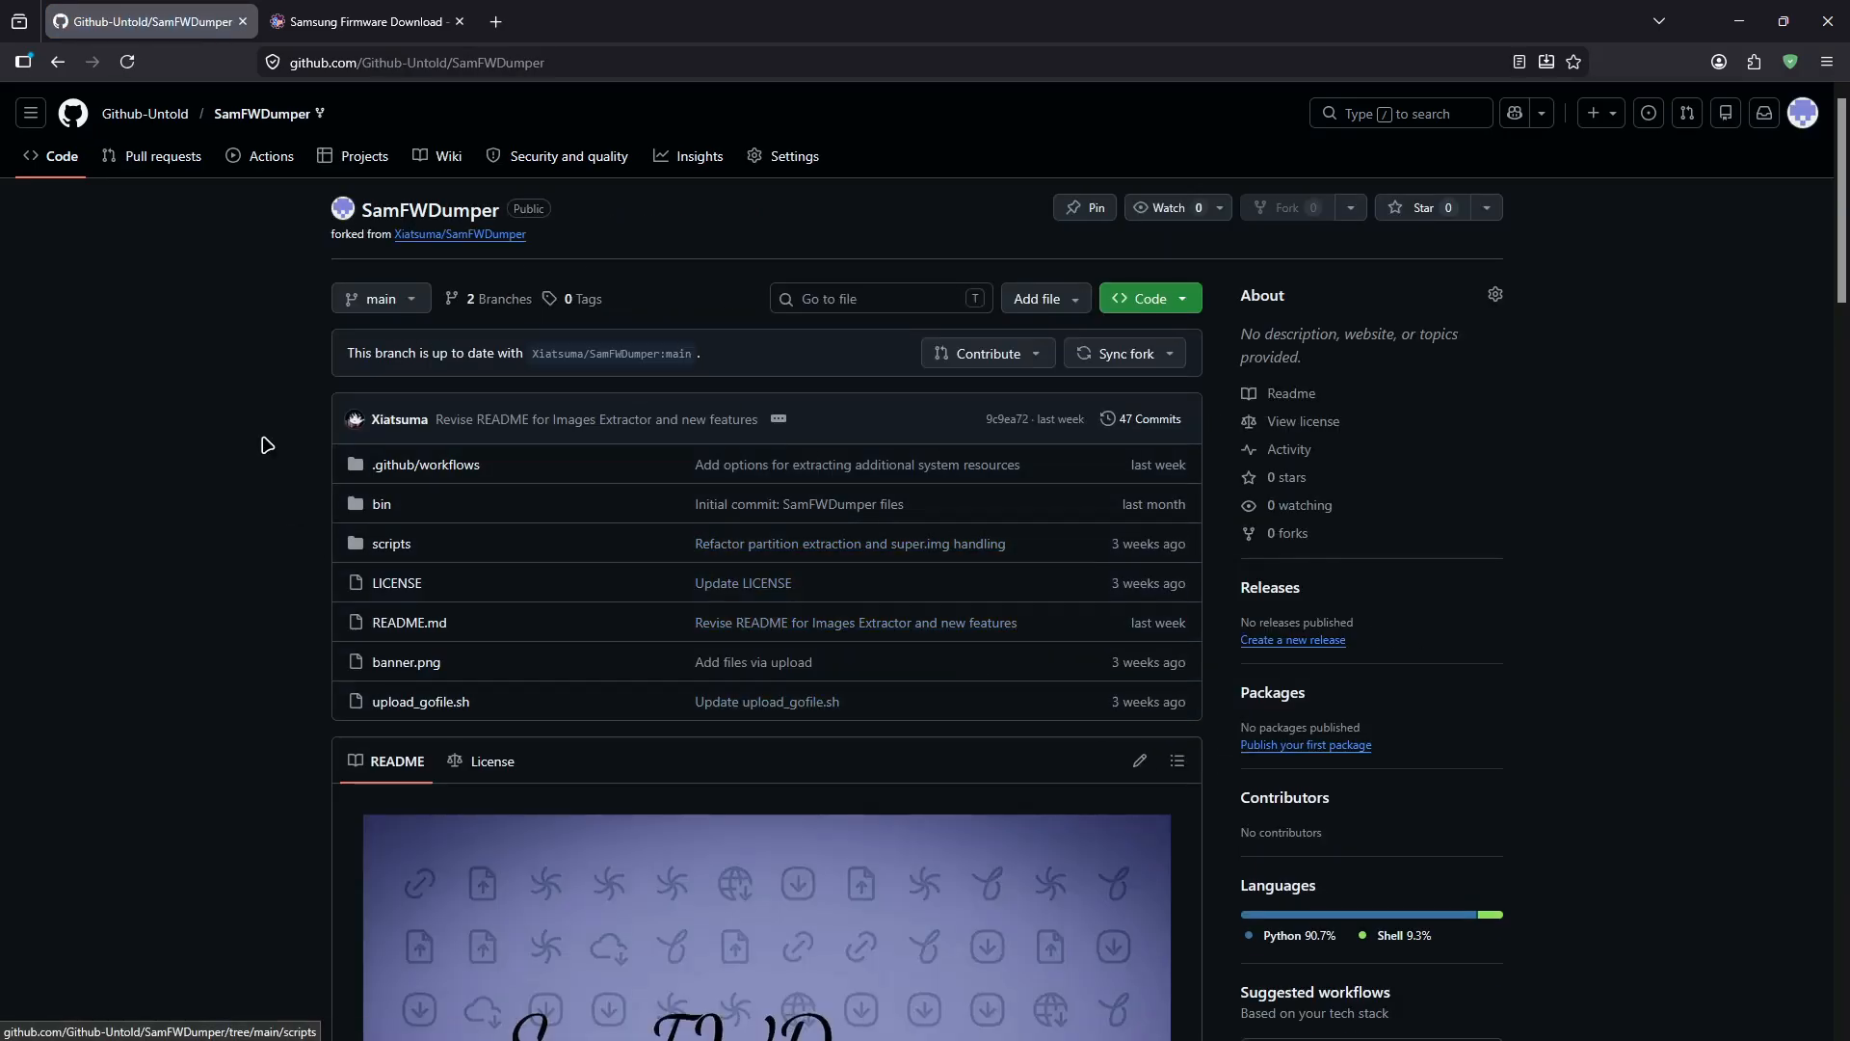
- Enable workflows on the forked repository and bring up the run options of the Images Extractor workflow
left_click(251, 162)
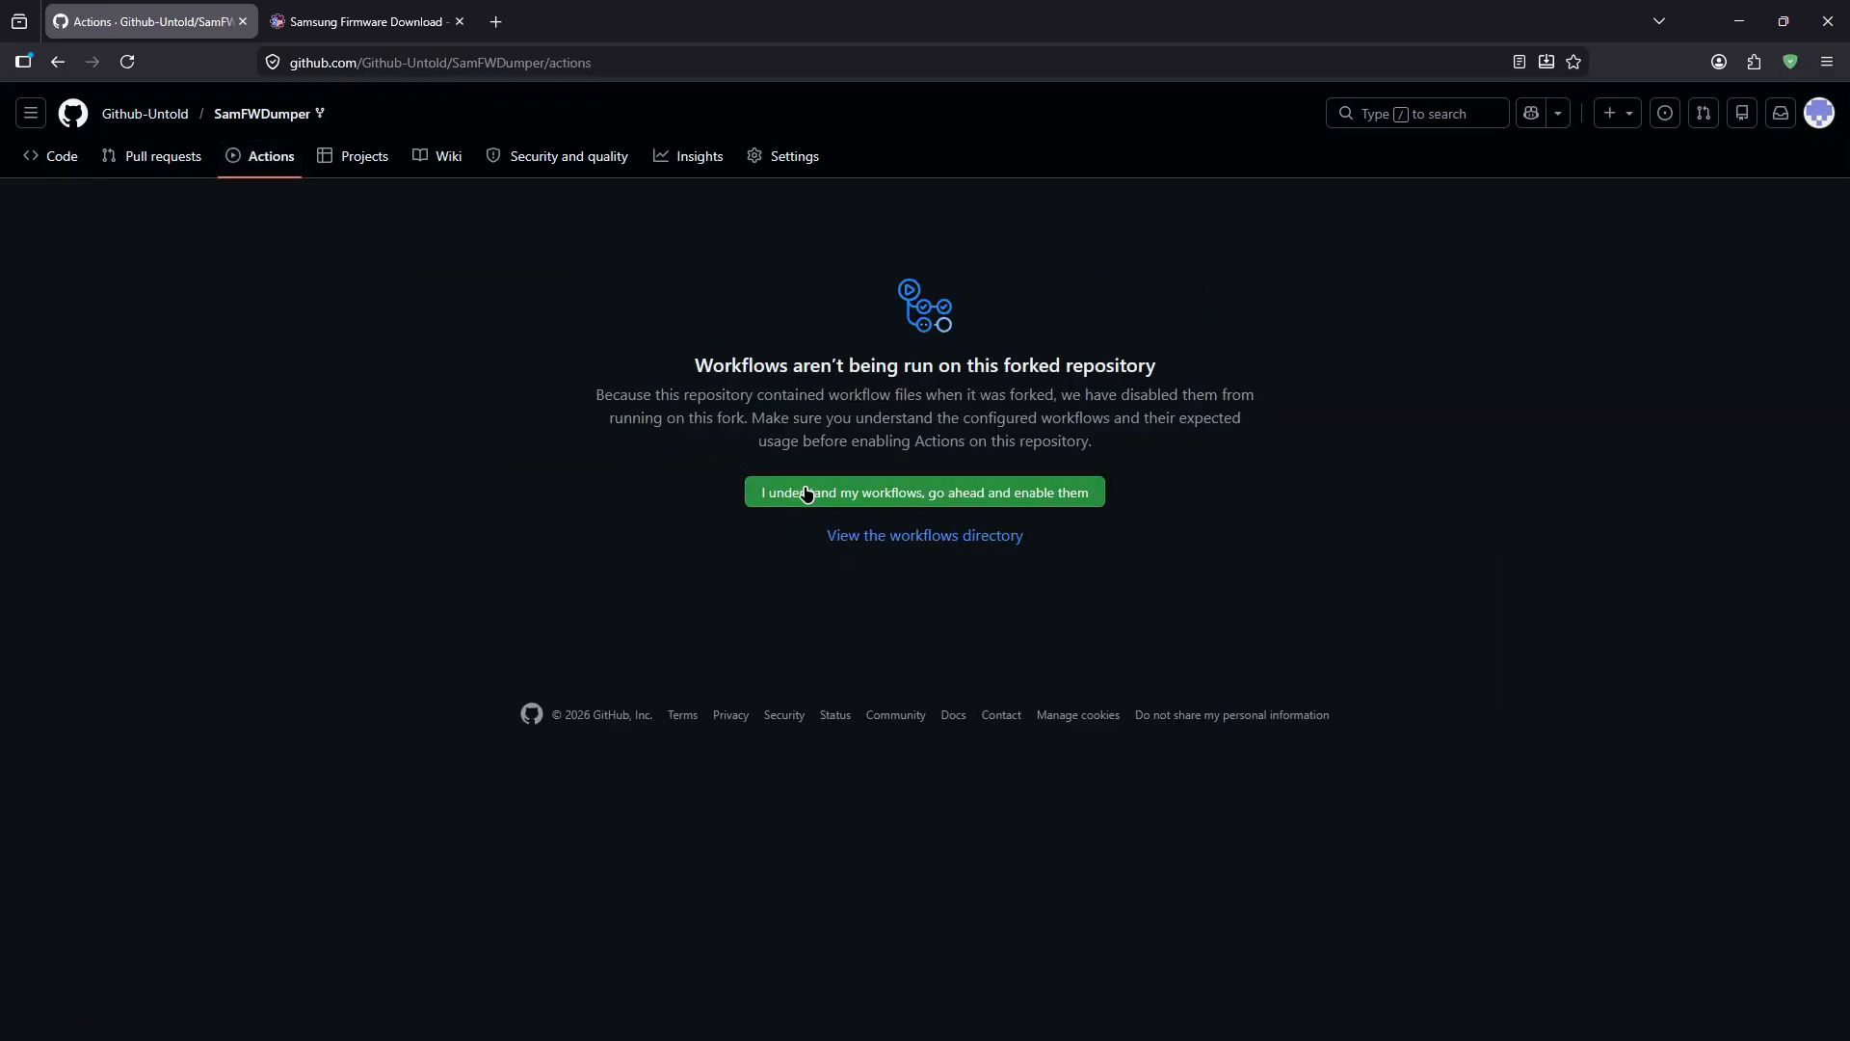
left_click(806, 492)
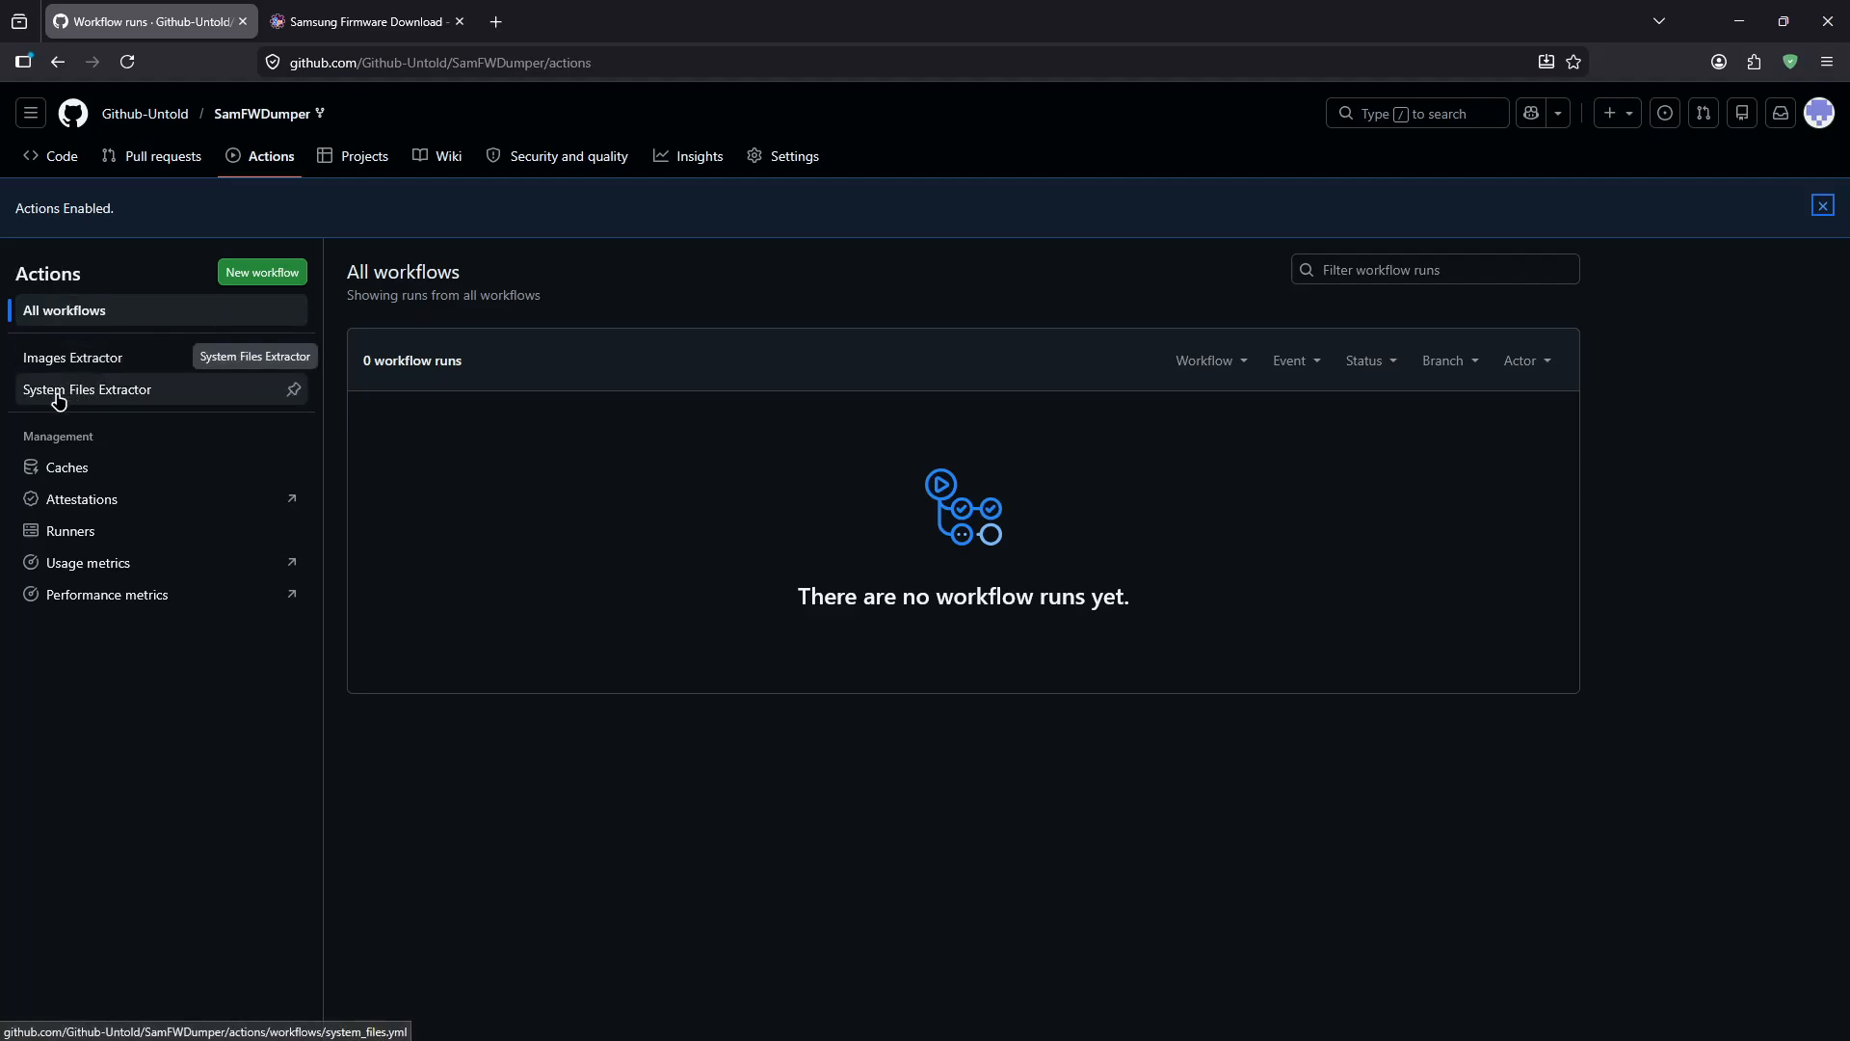
left_click(83, 359)
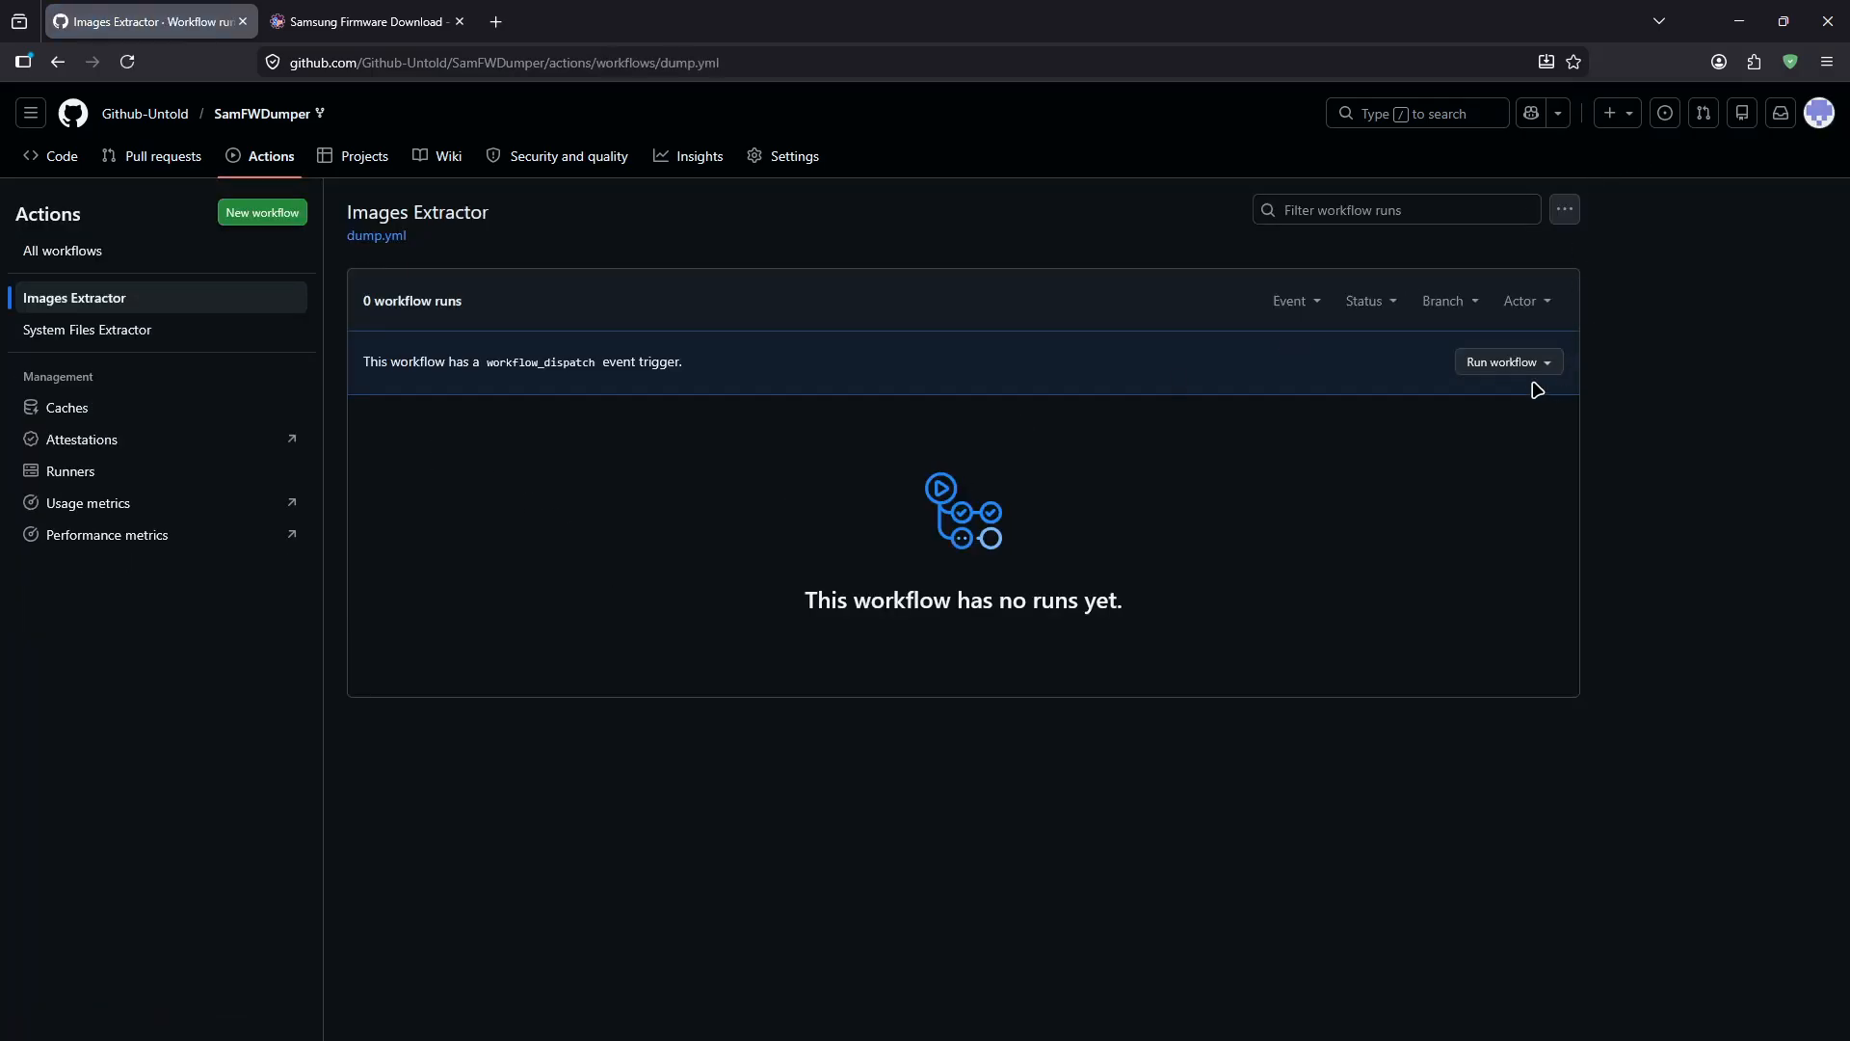
left_click(1499, 370)
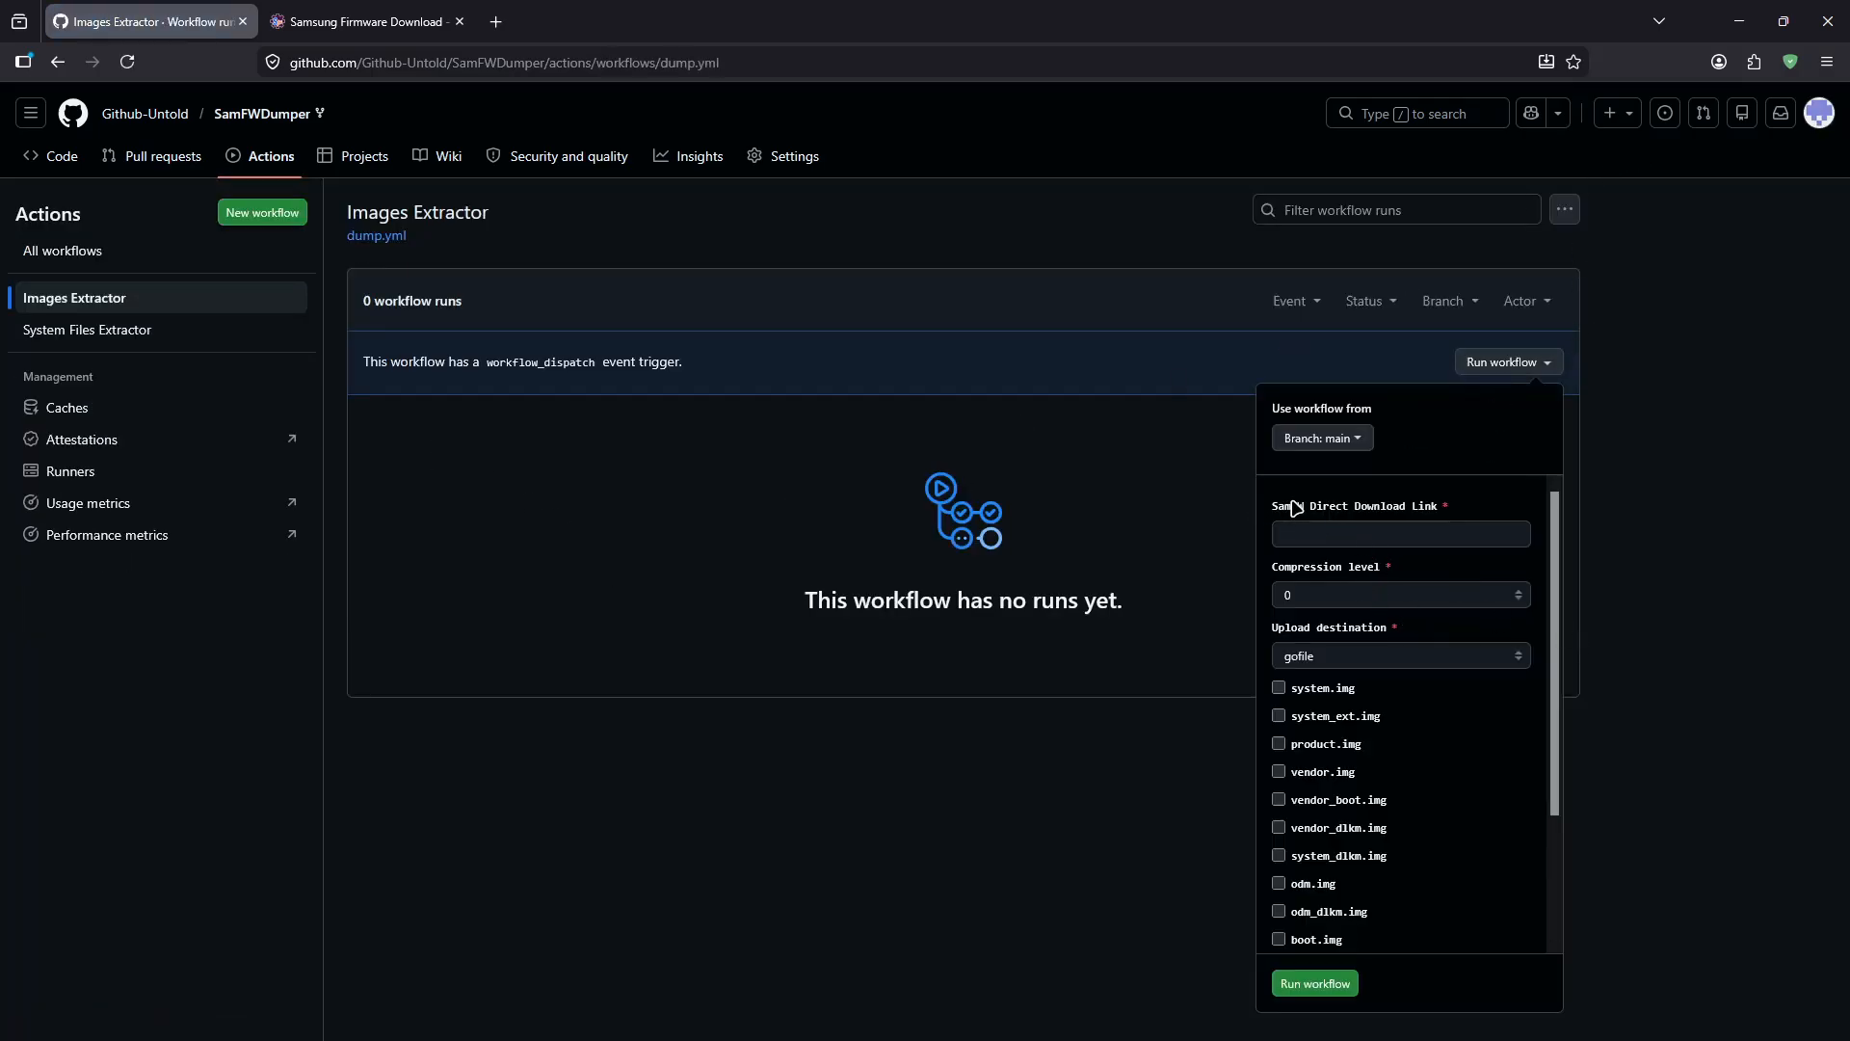
left_click_drag(1274, 508, 1442, 507)
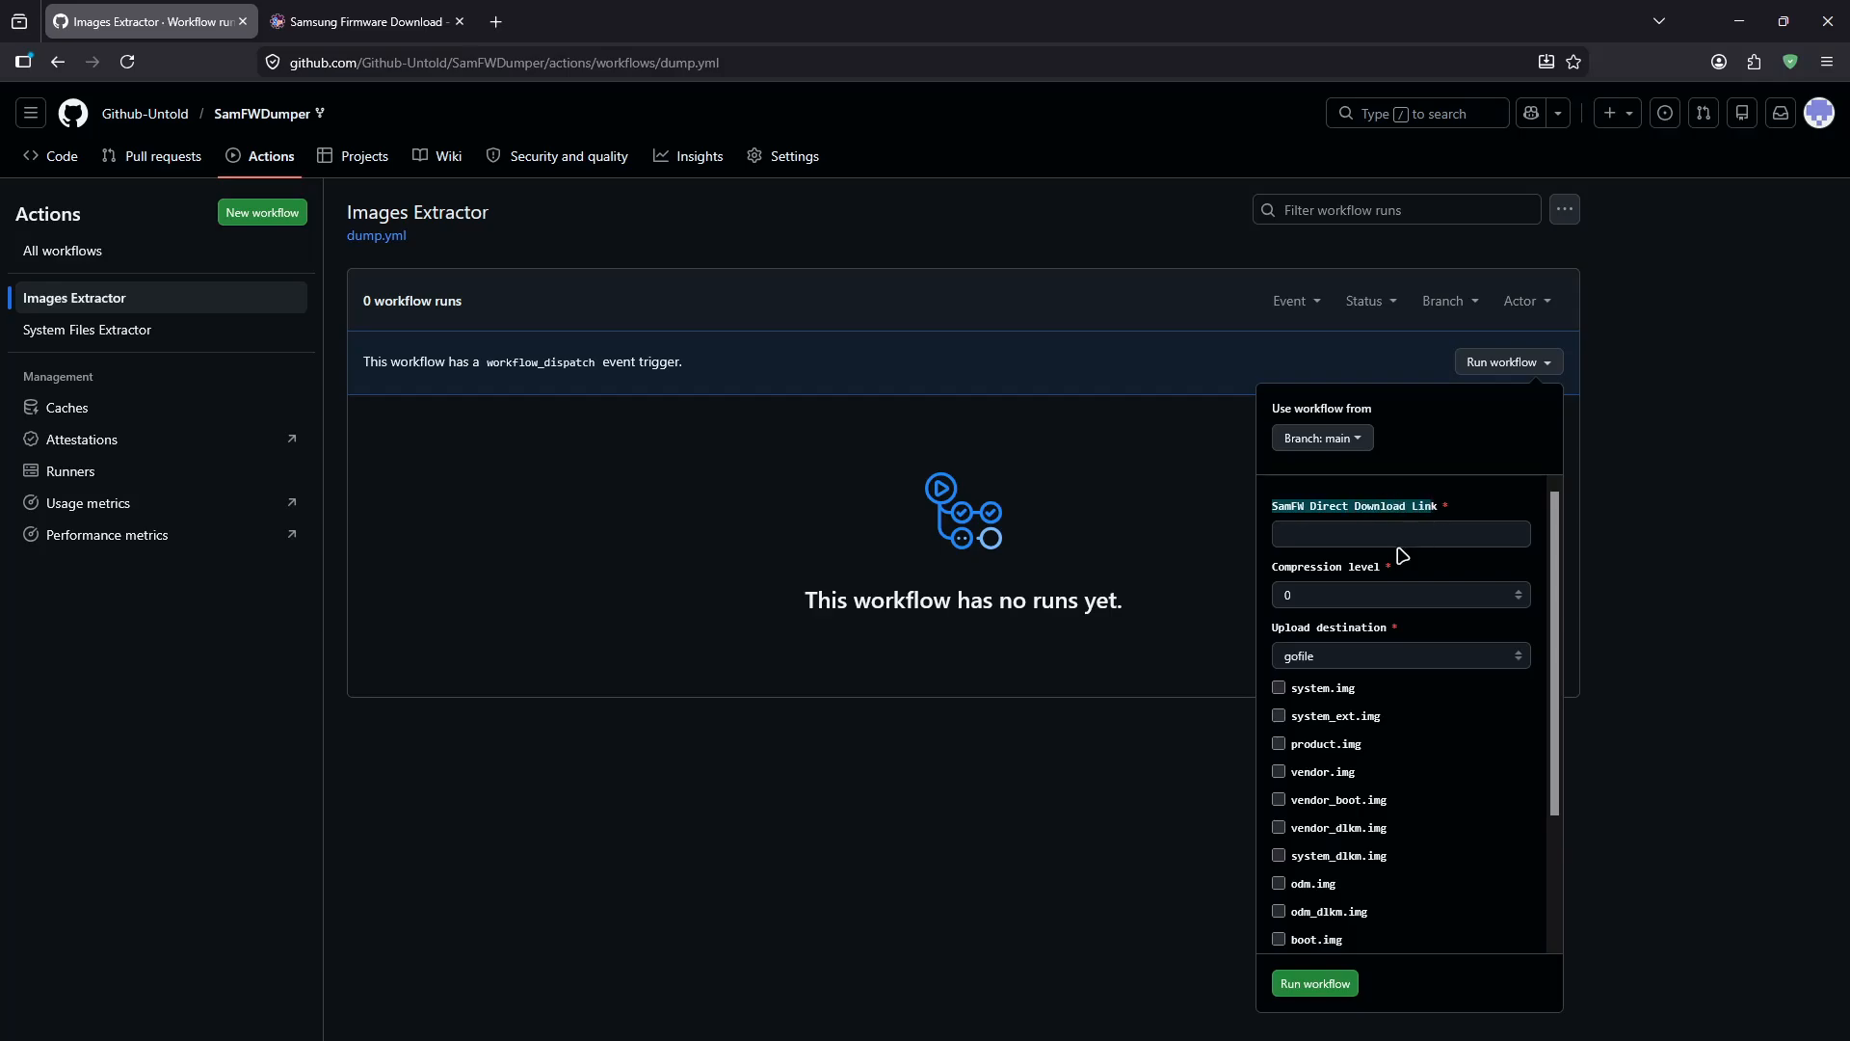
scroll(1404, 809, "down", 3)
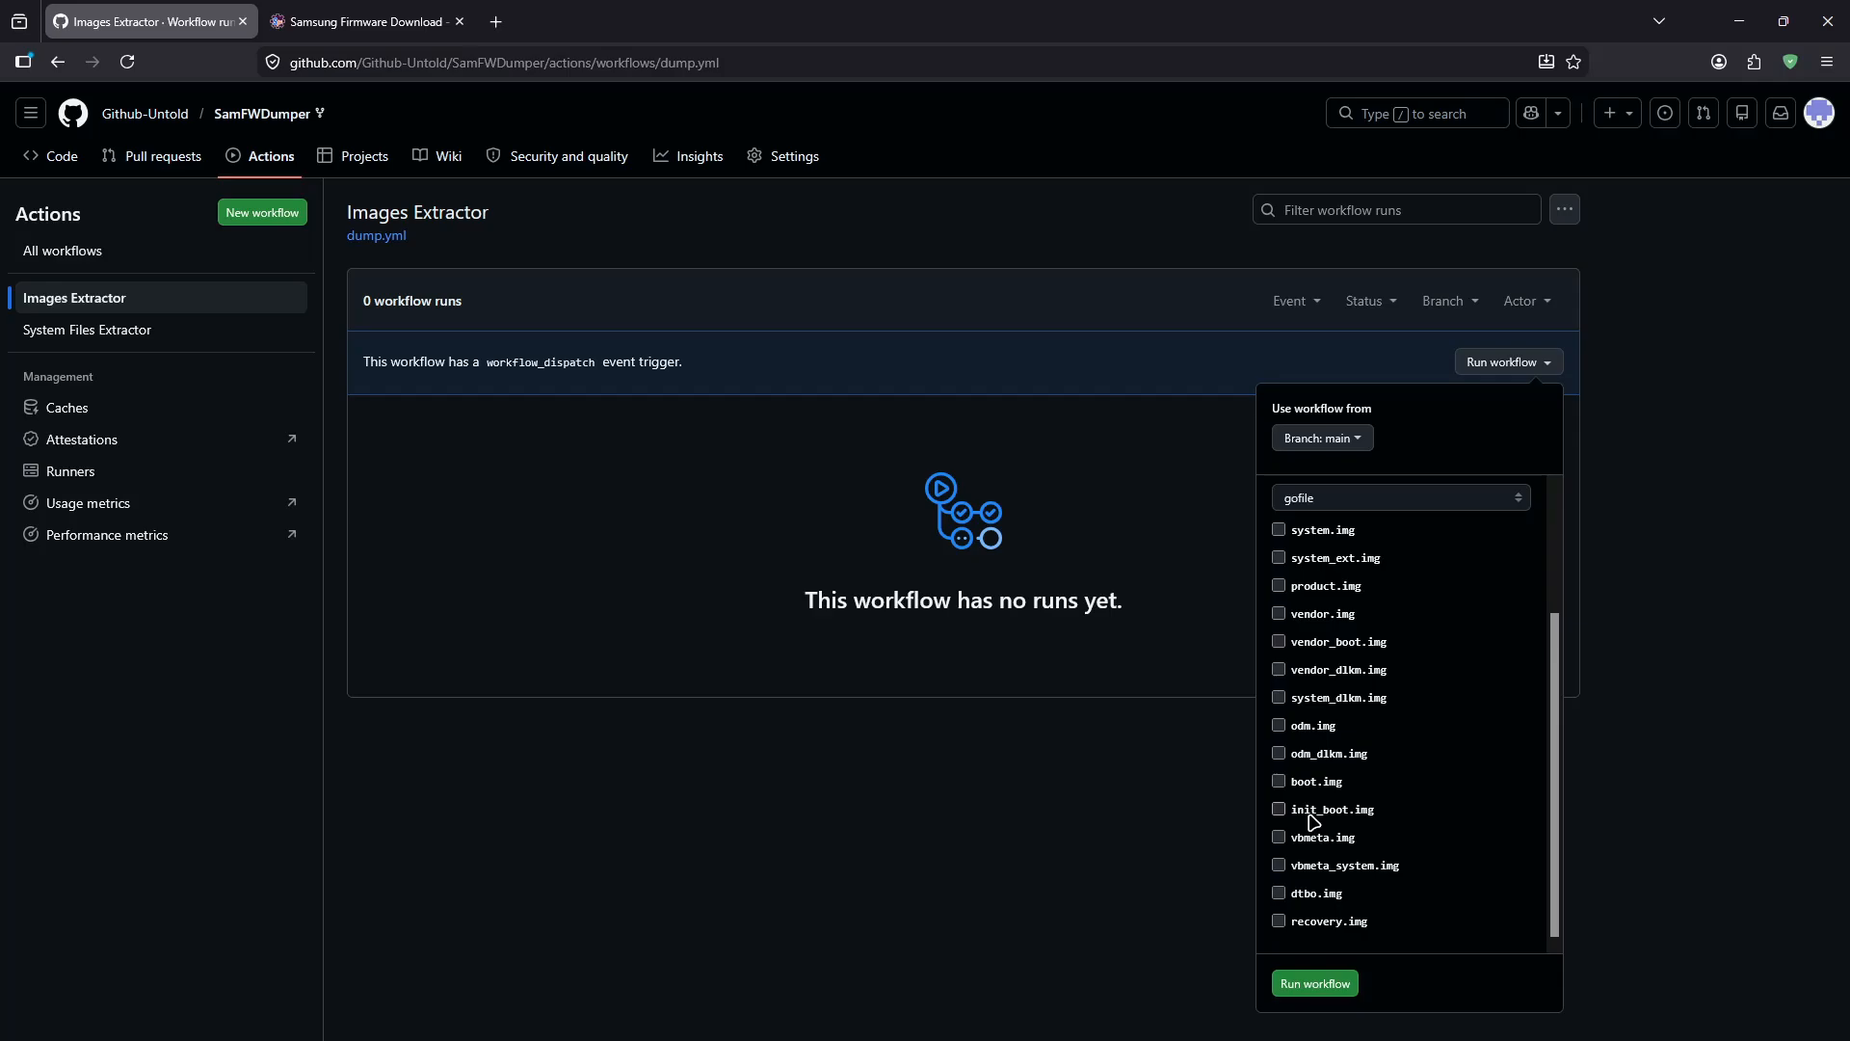
- Switch to the SamFw site, search for model A346E and open the SM-A346E /Galaxy A34 5G firmware page
key("ctrl+Tab")
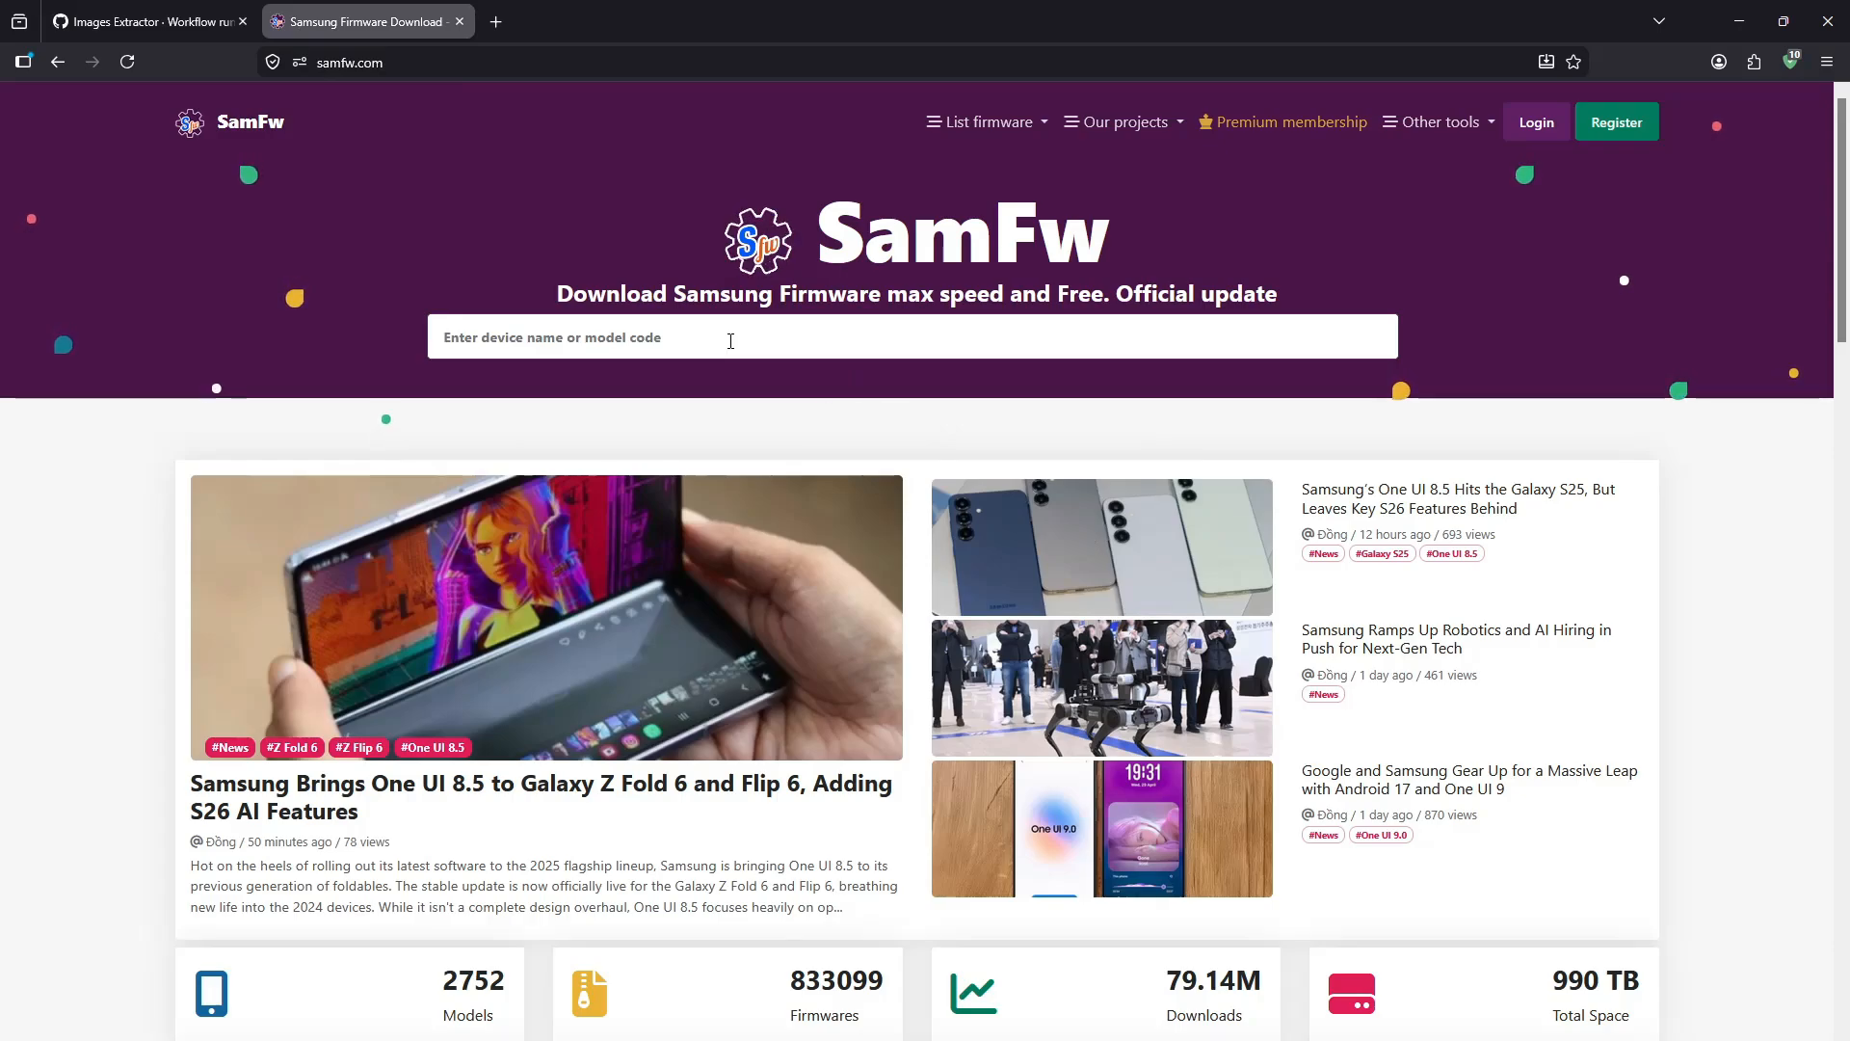
left_click(731, 340)
type("A34")
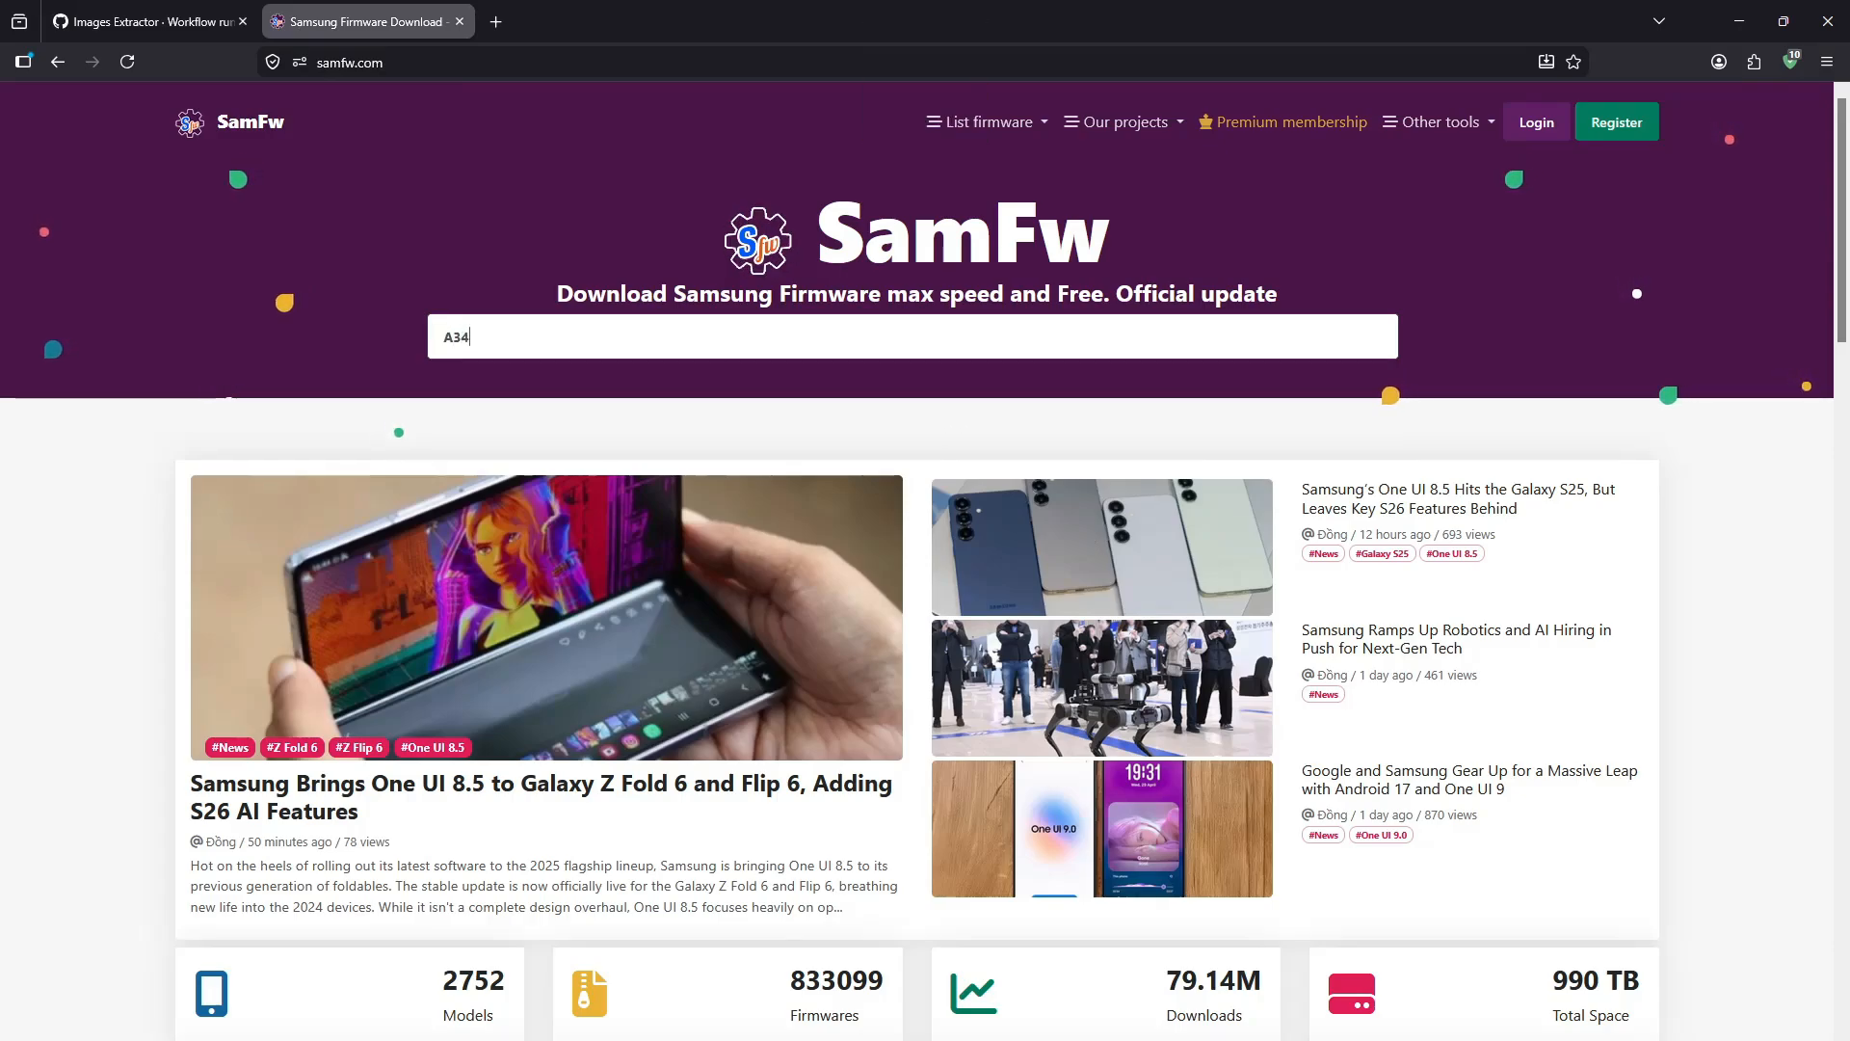
type("6E")
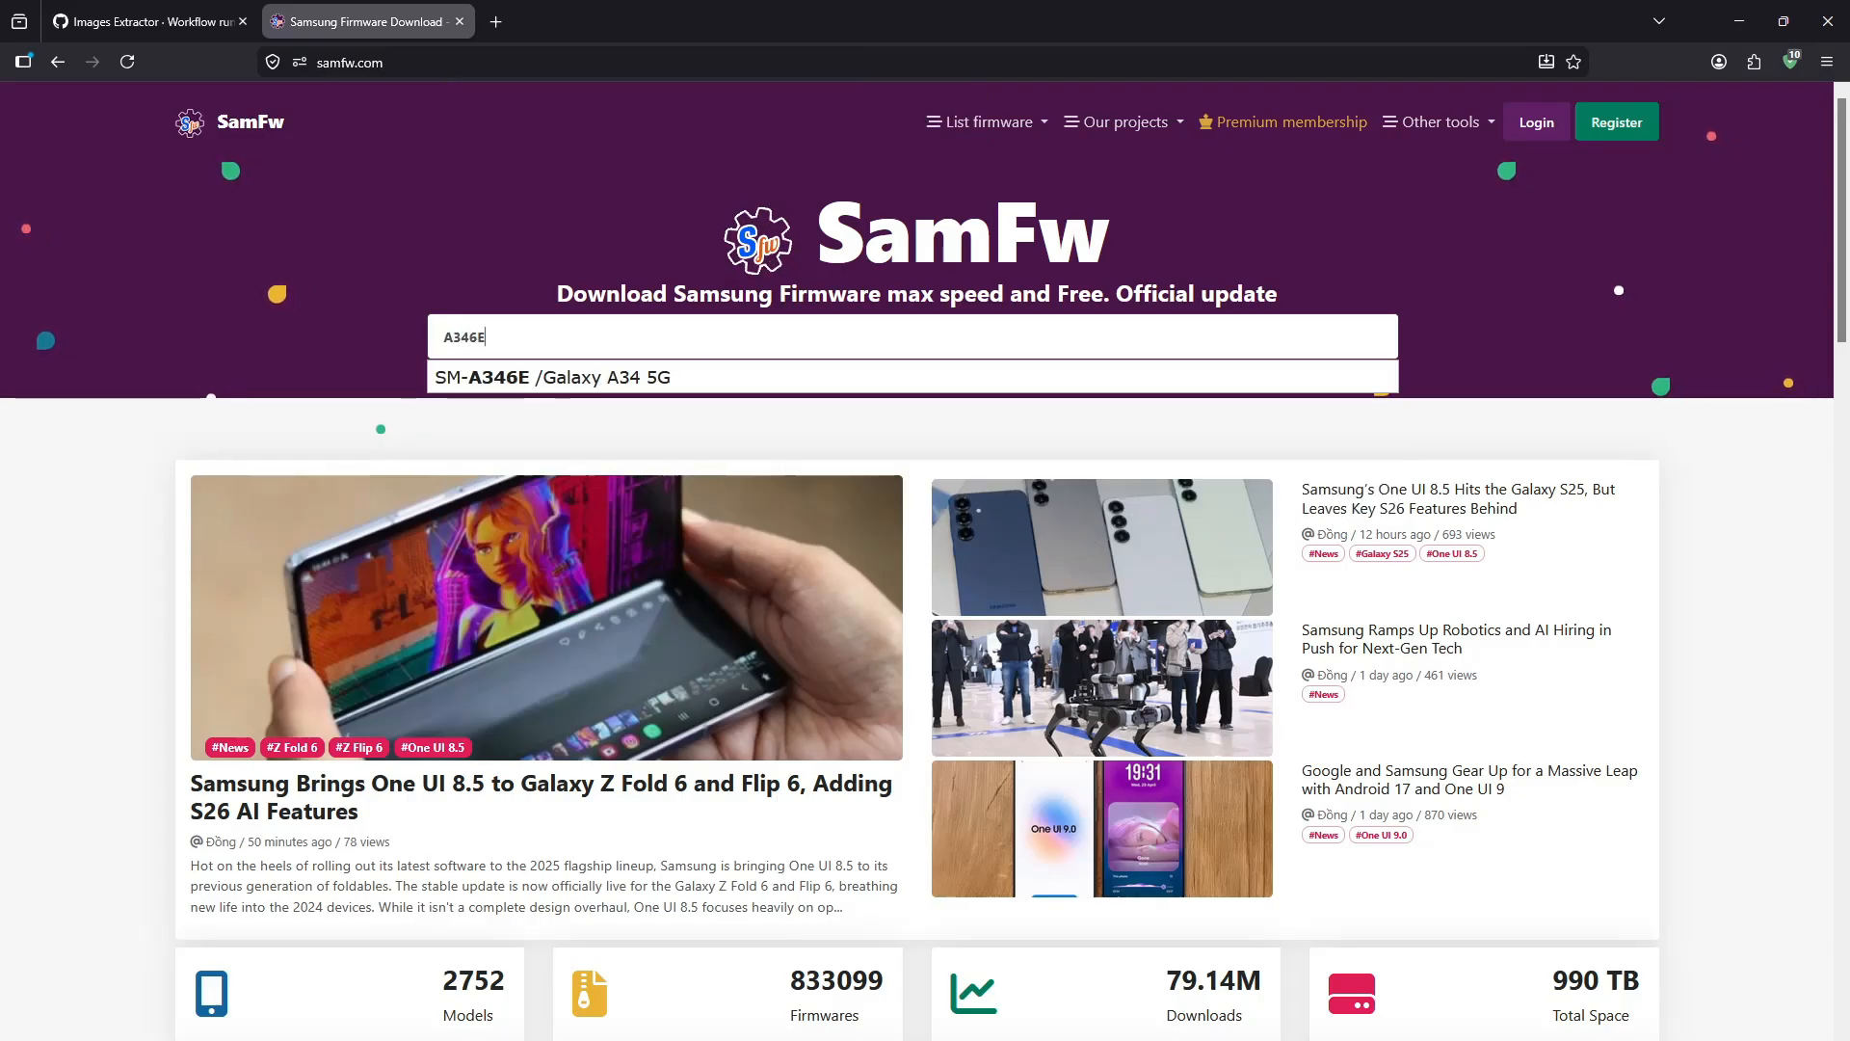
left_click(611, 376)
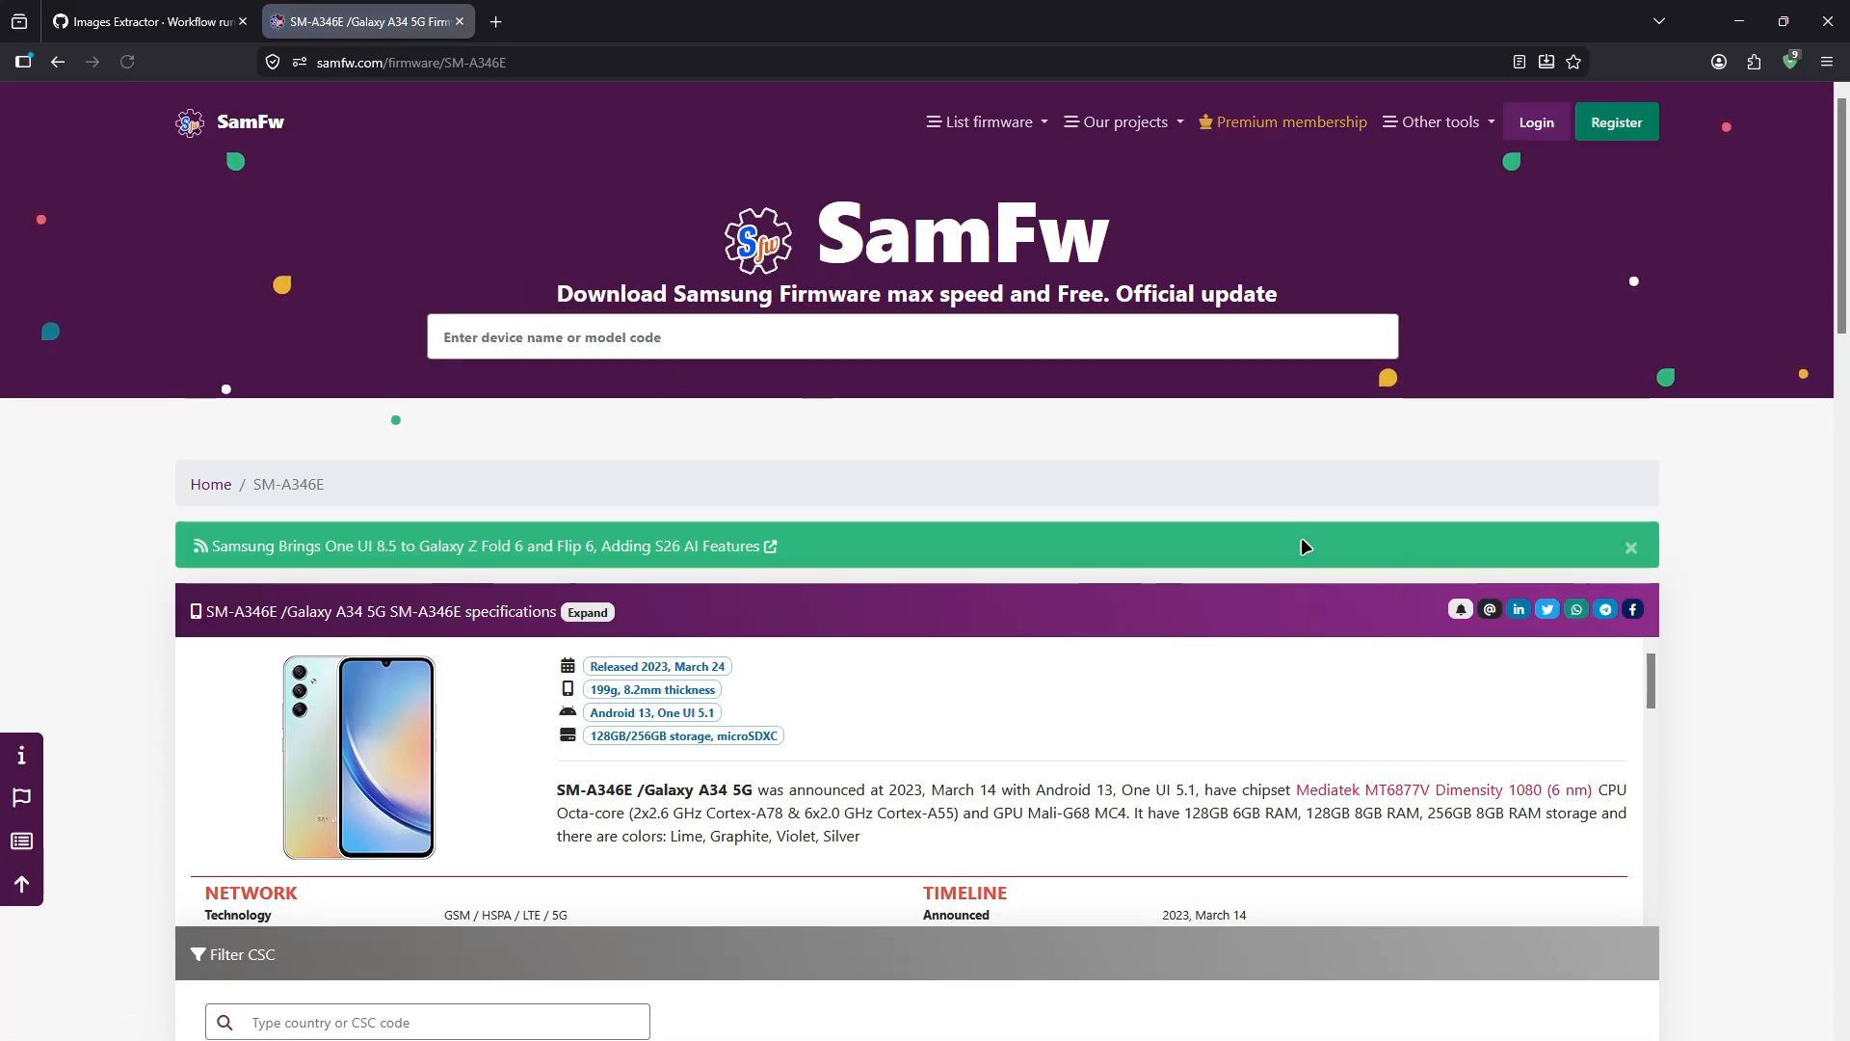
- Open the India (INS) firmware version A346EXXSEEZC7 and generate its browser download link
scroll(1282, 546, "down", 3)
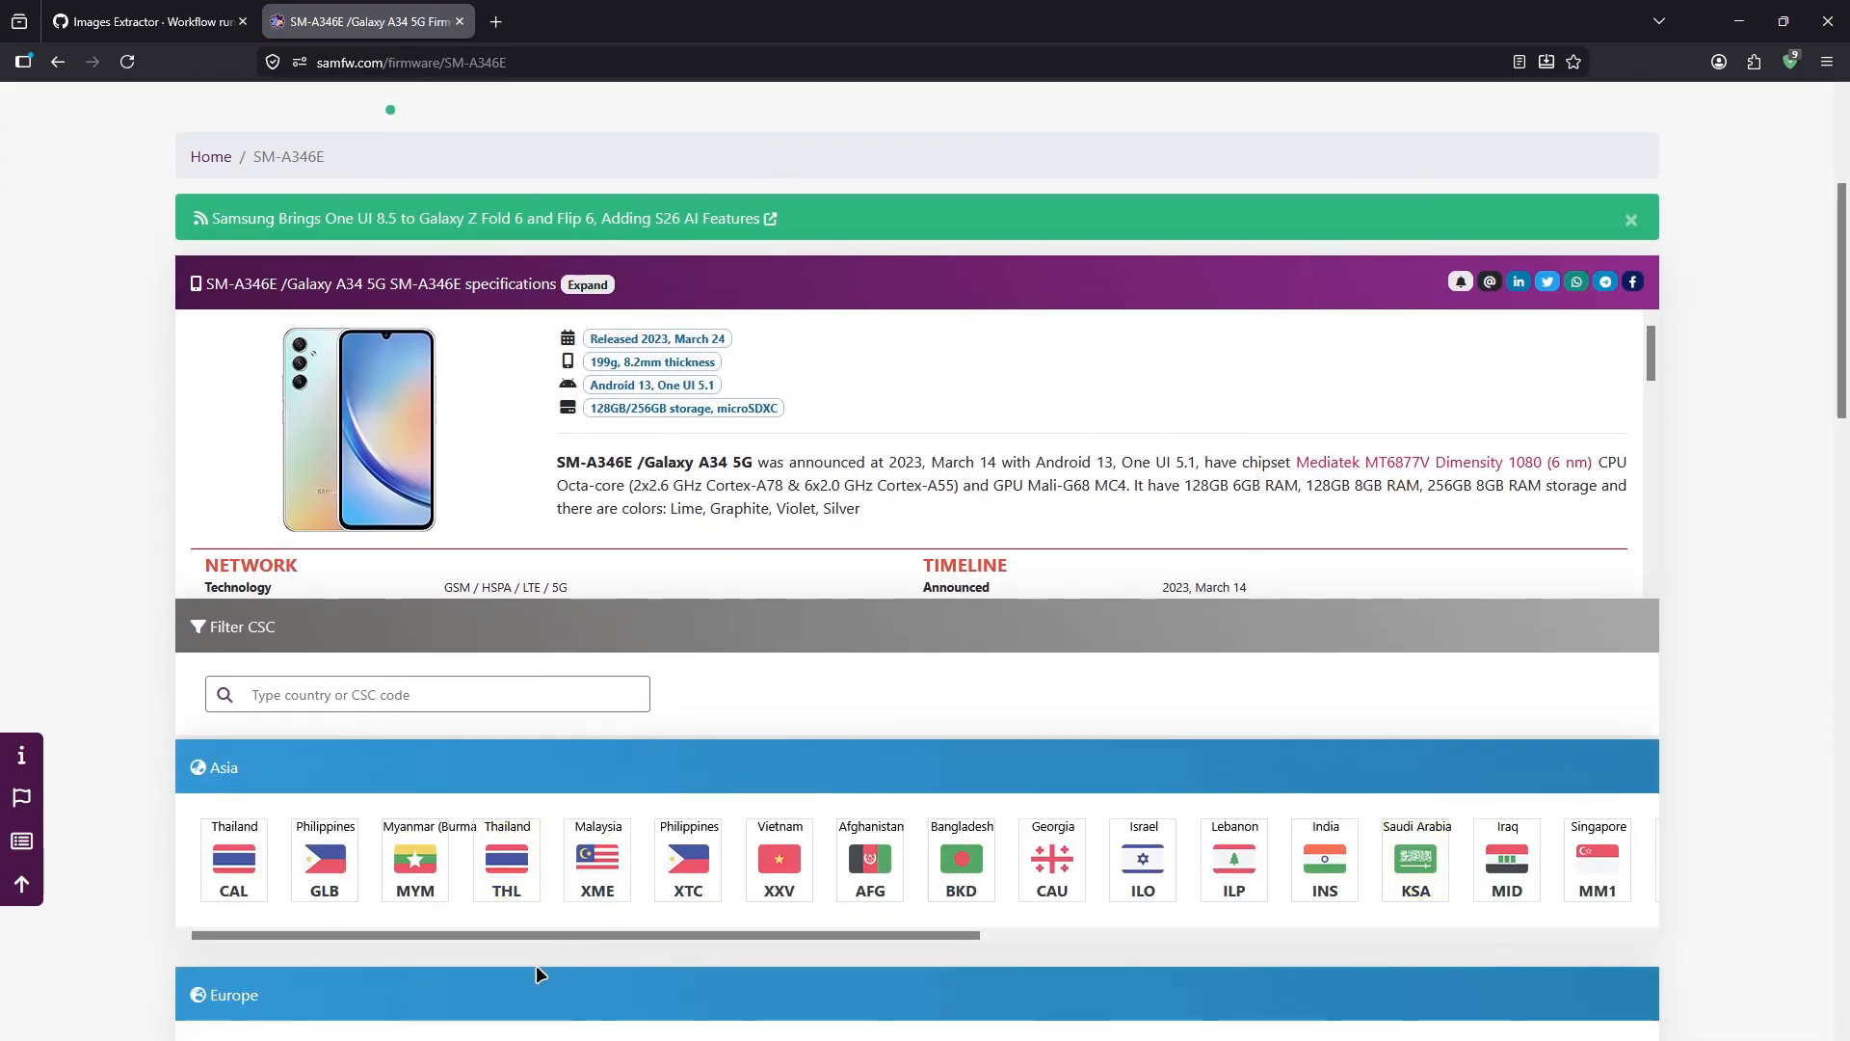
scroll(352, 818, "down", 3)
left_click_drag(731, 613, 1019, 602)
left_click(880, 544)
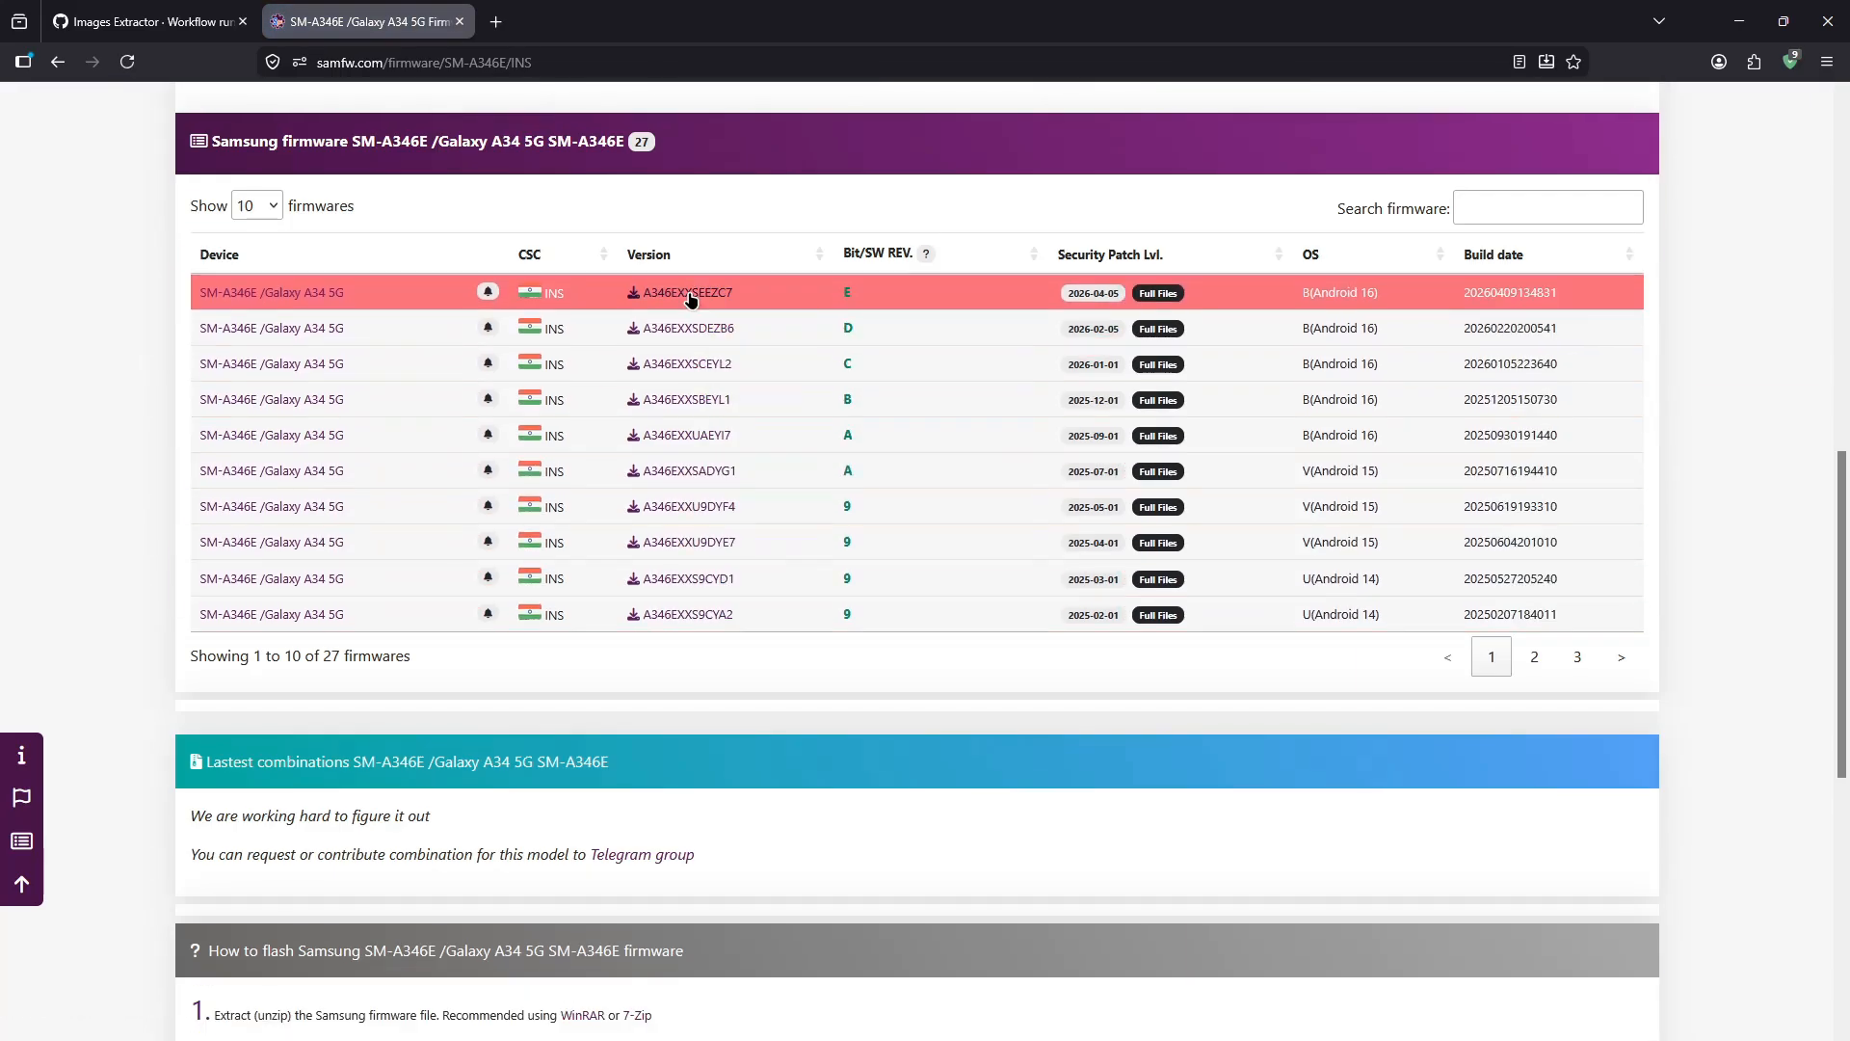
left_click(690, 295)
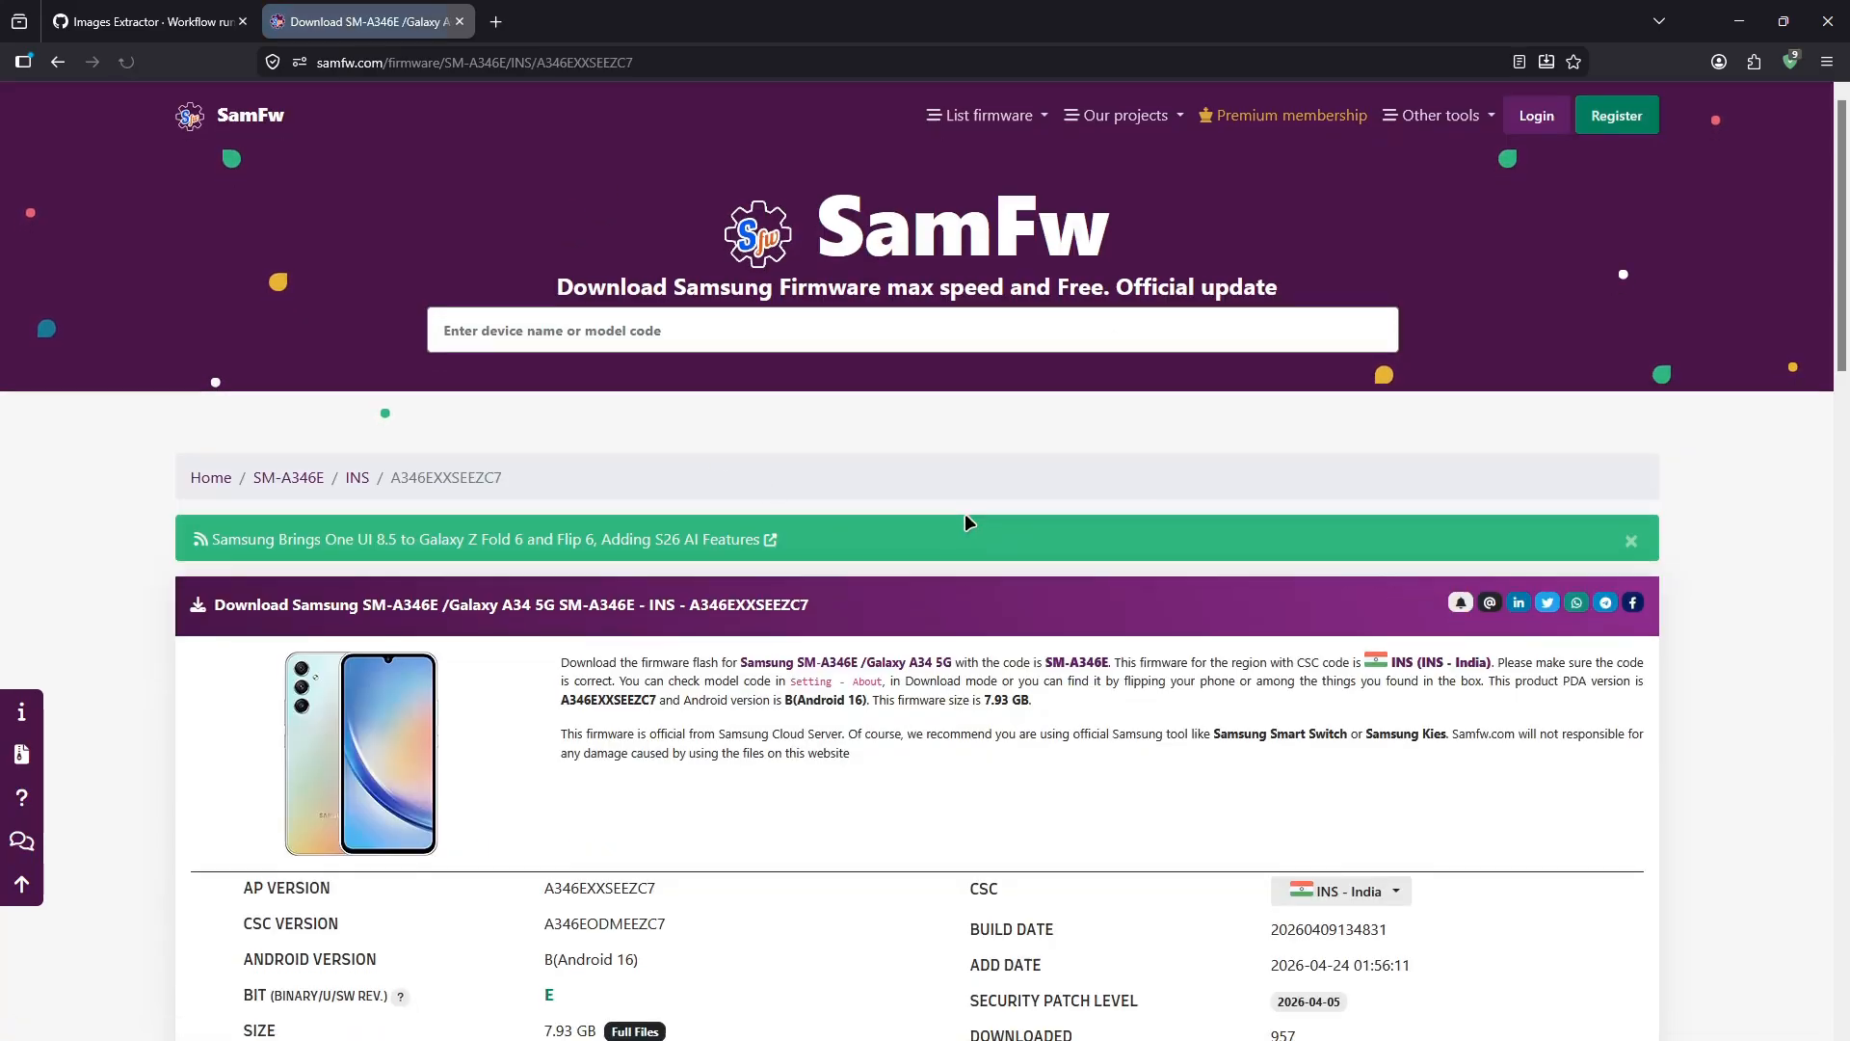
scroll(964, 520, "down", 6)
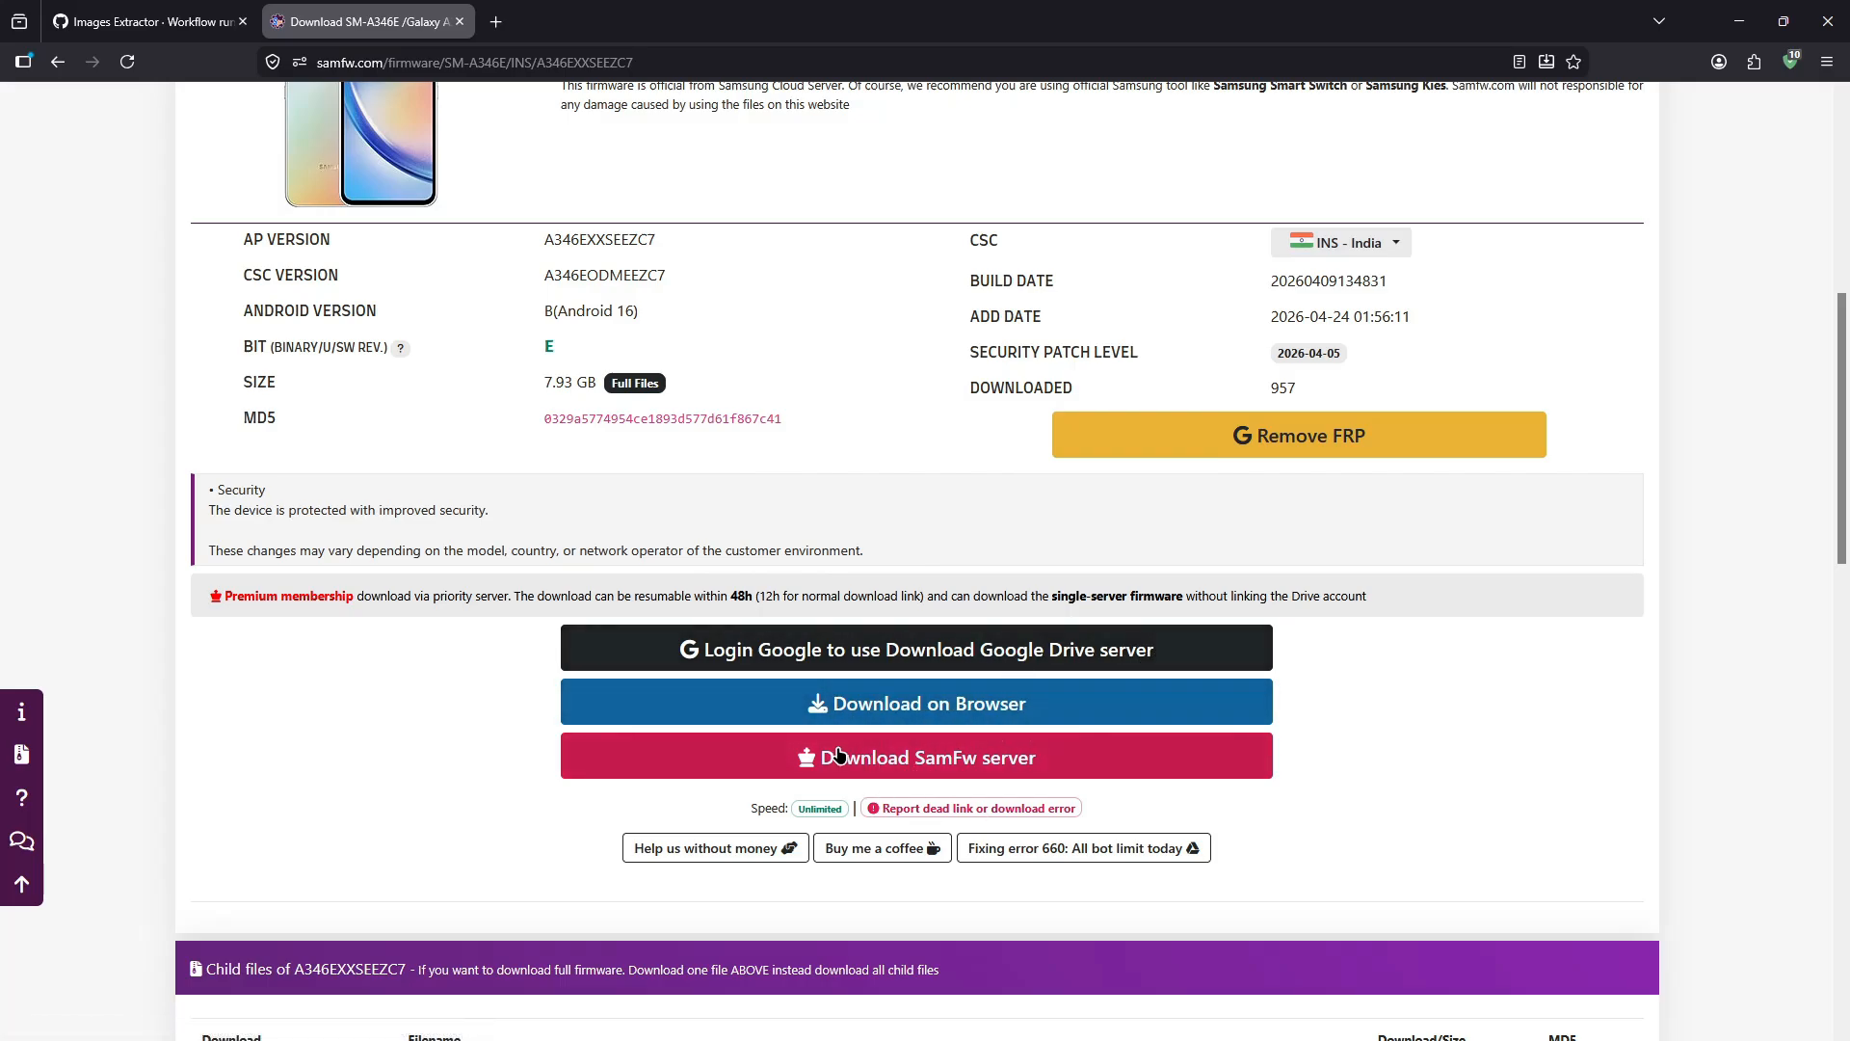
left_click(954, 766)
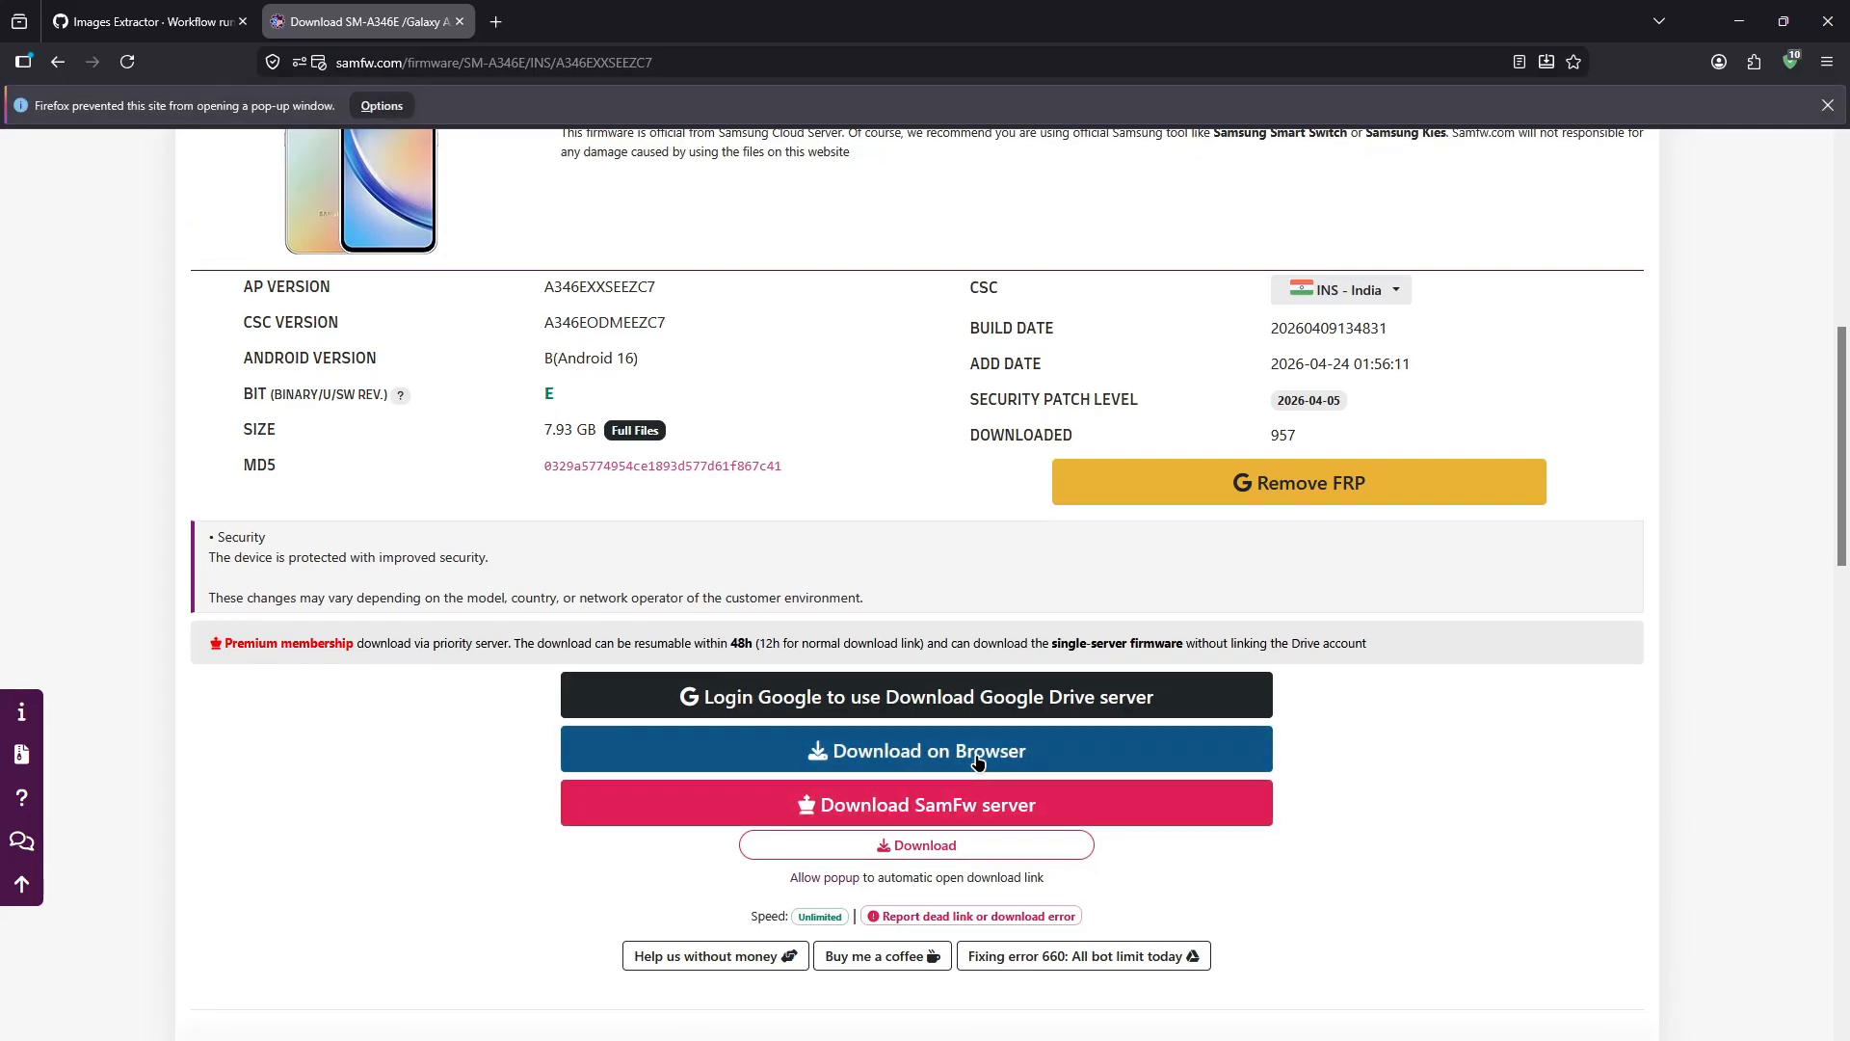
left_click(911, 846)
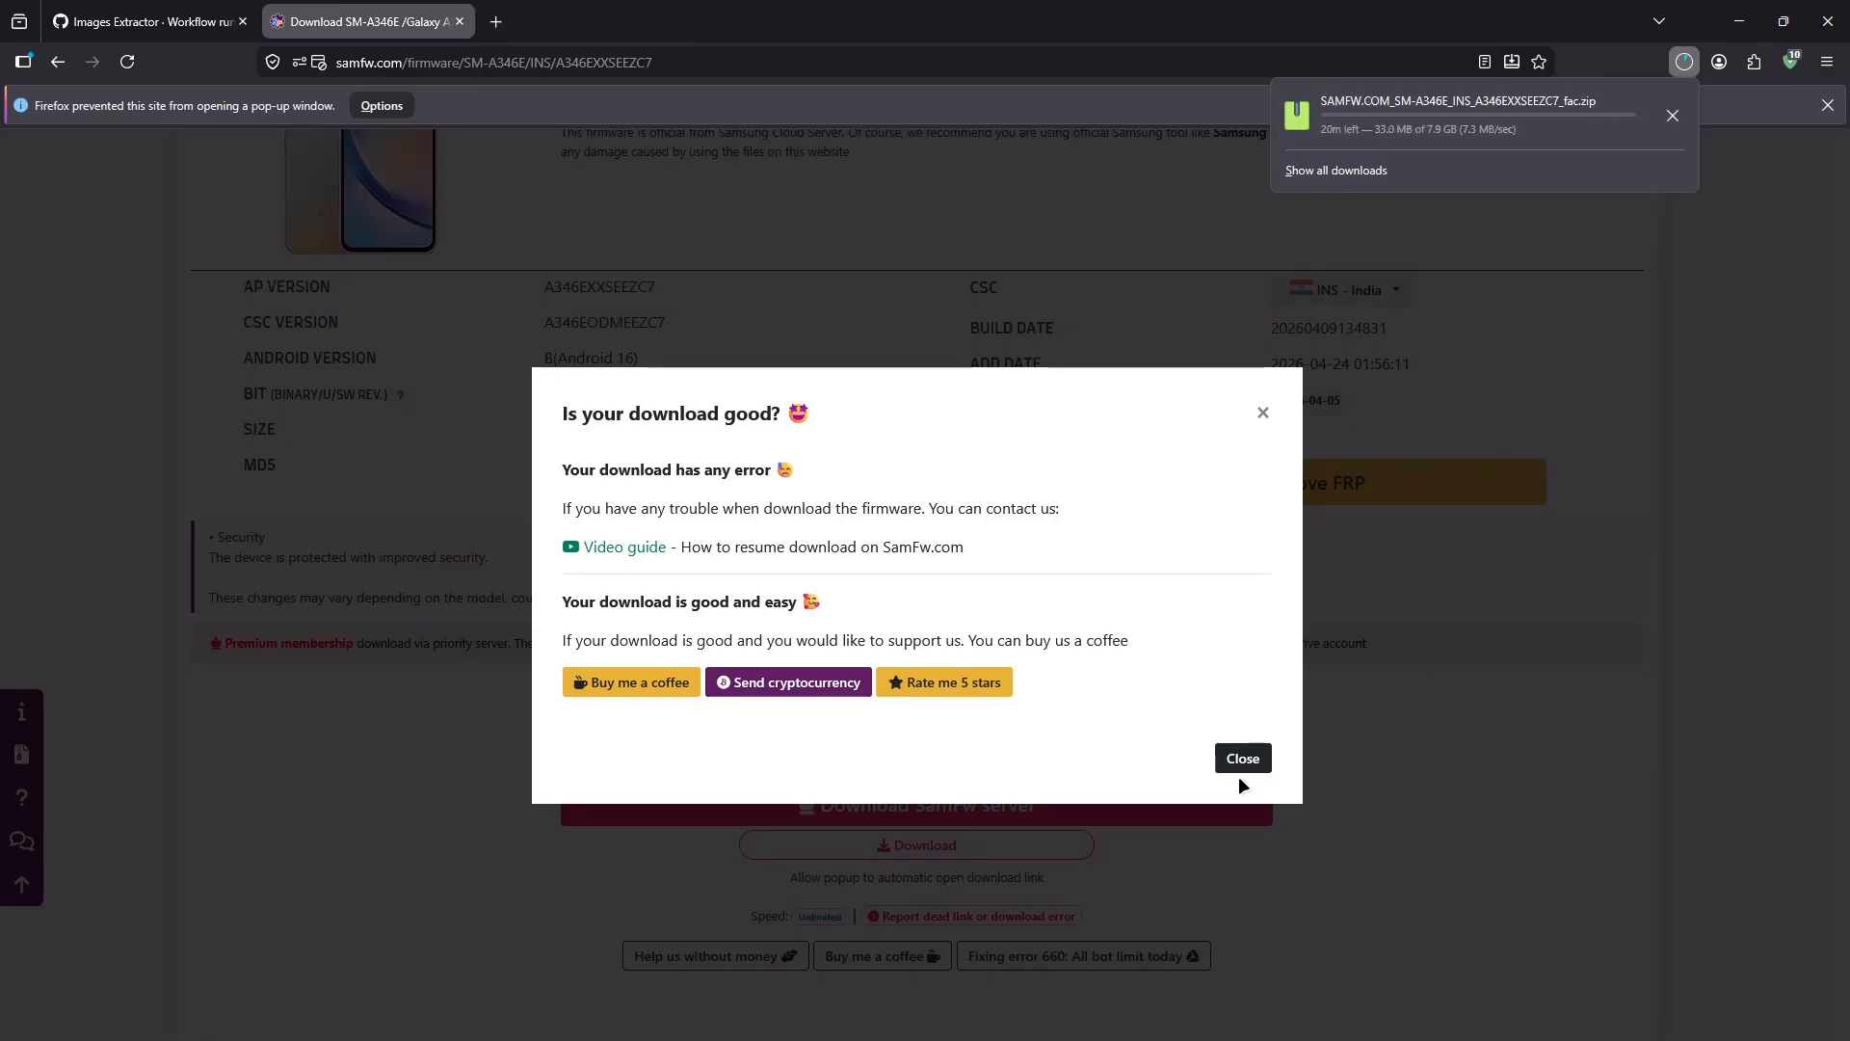
left_click(1245, 759)
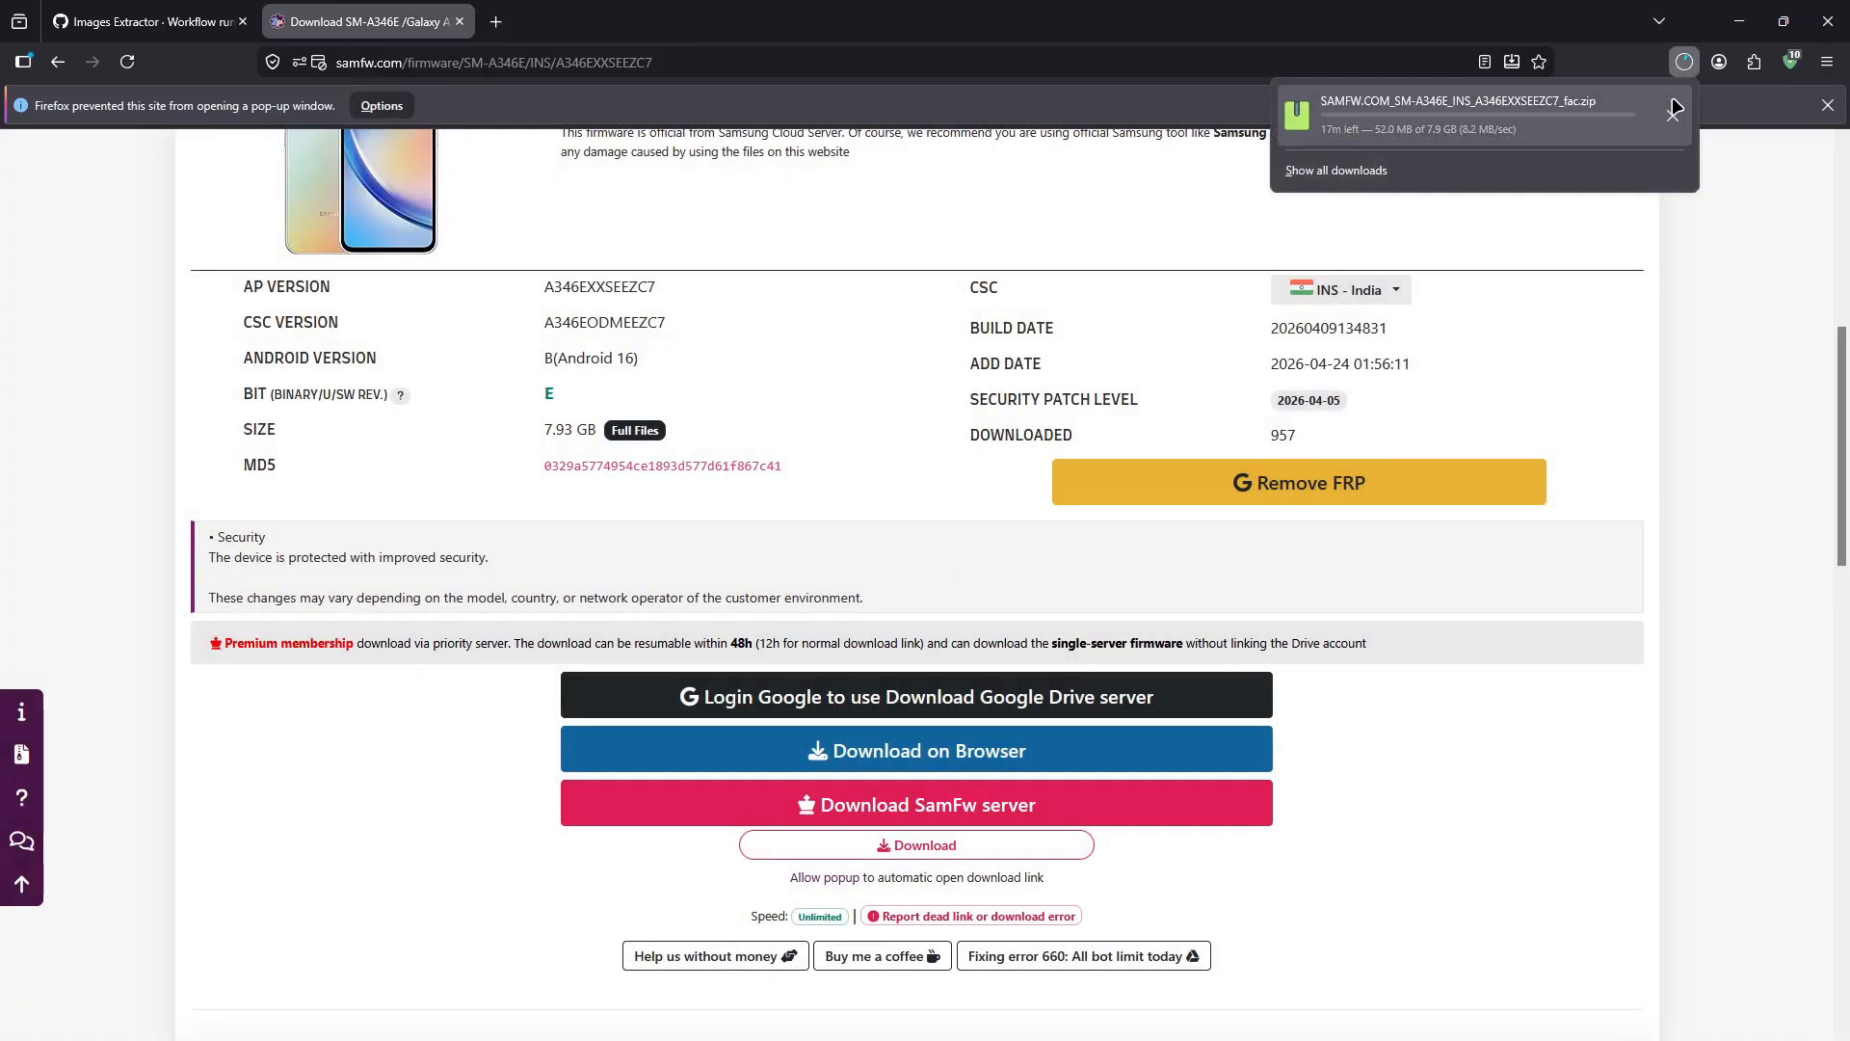
left_click(1674, 108)
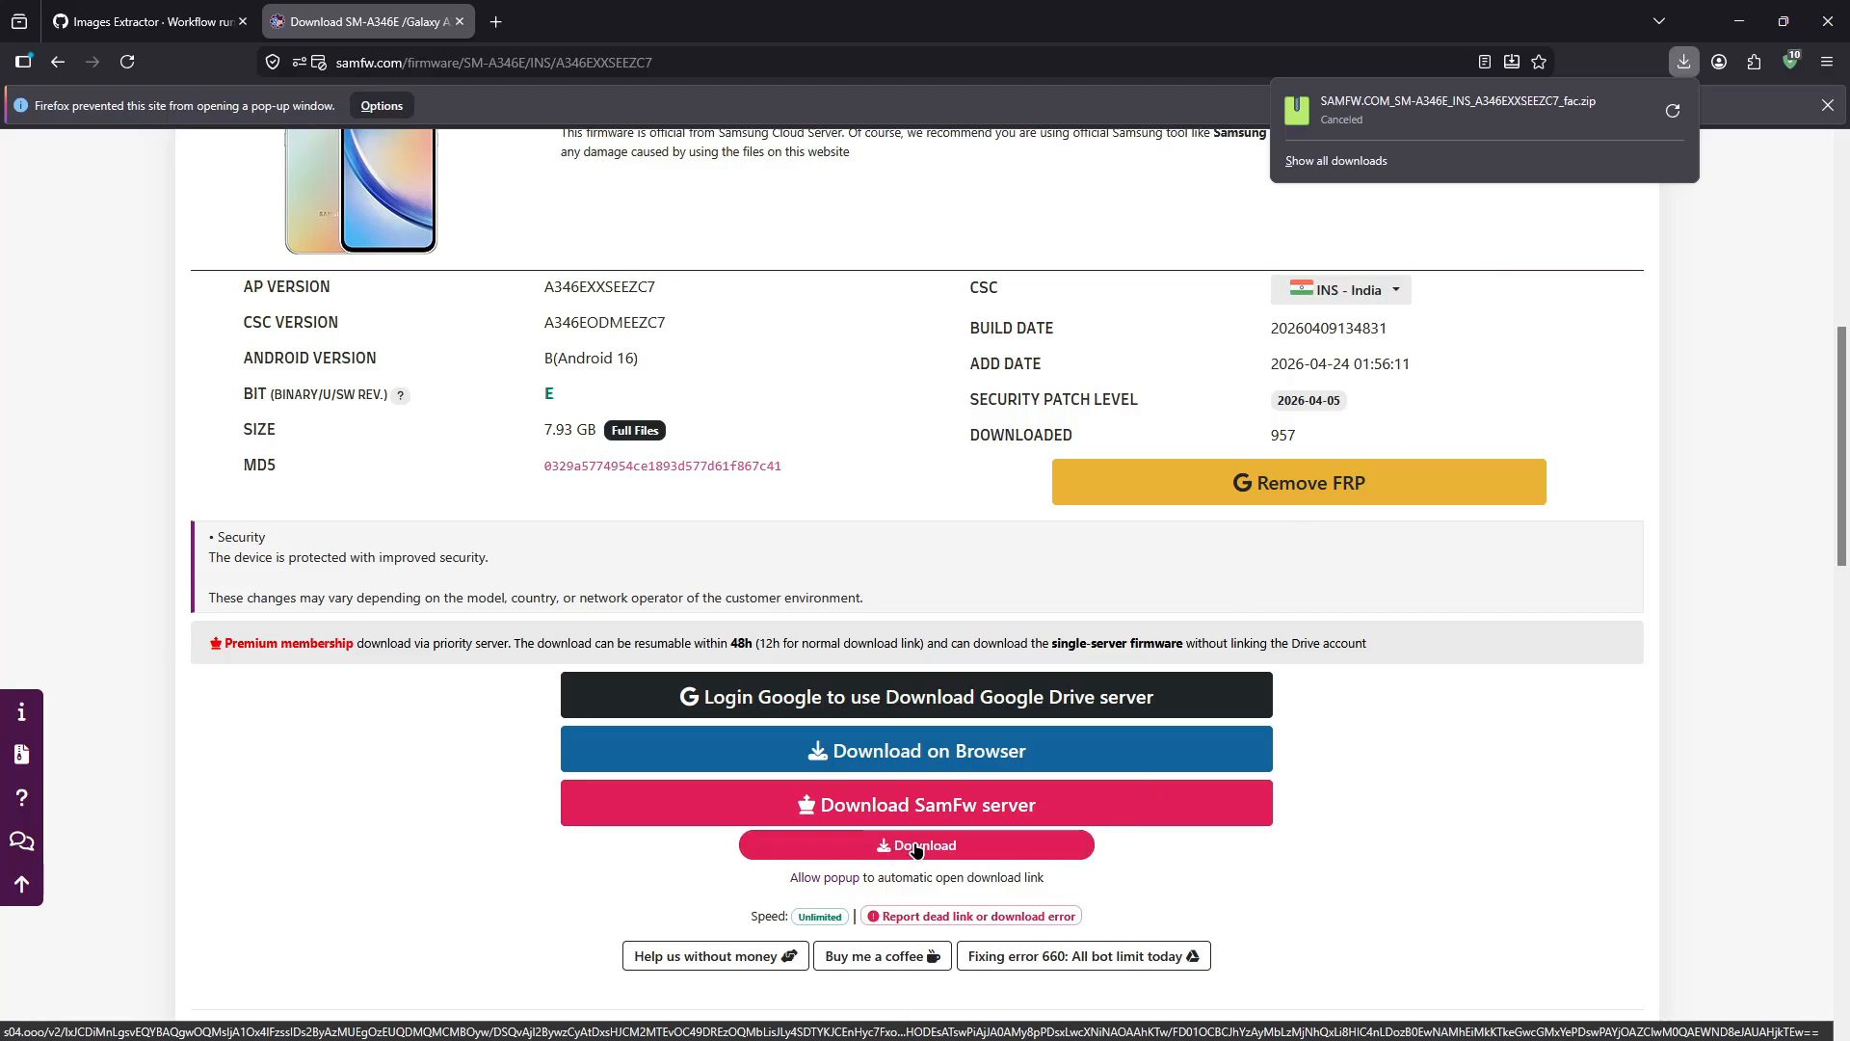
- Copy the firmware's direct download link and paste it as the SamFW Direct Download Link of the Images Extractor run on GitHub
right_click(917, 849)
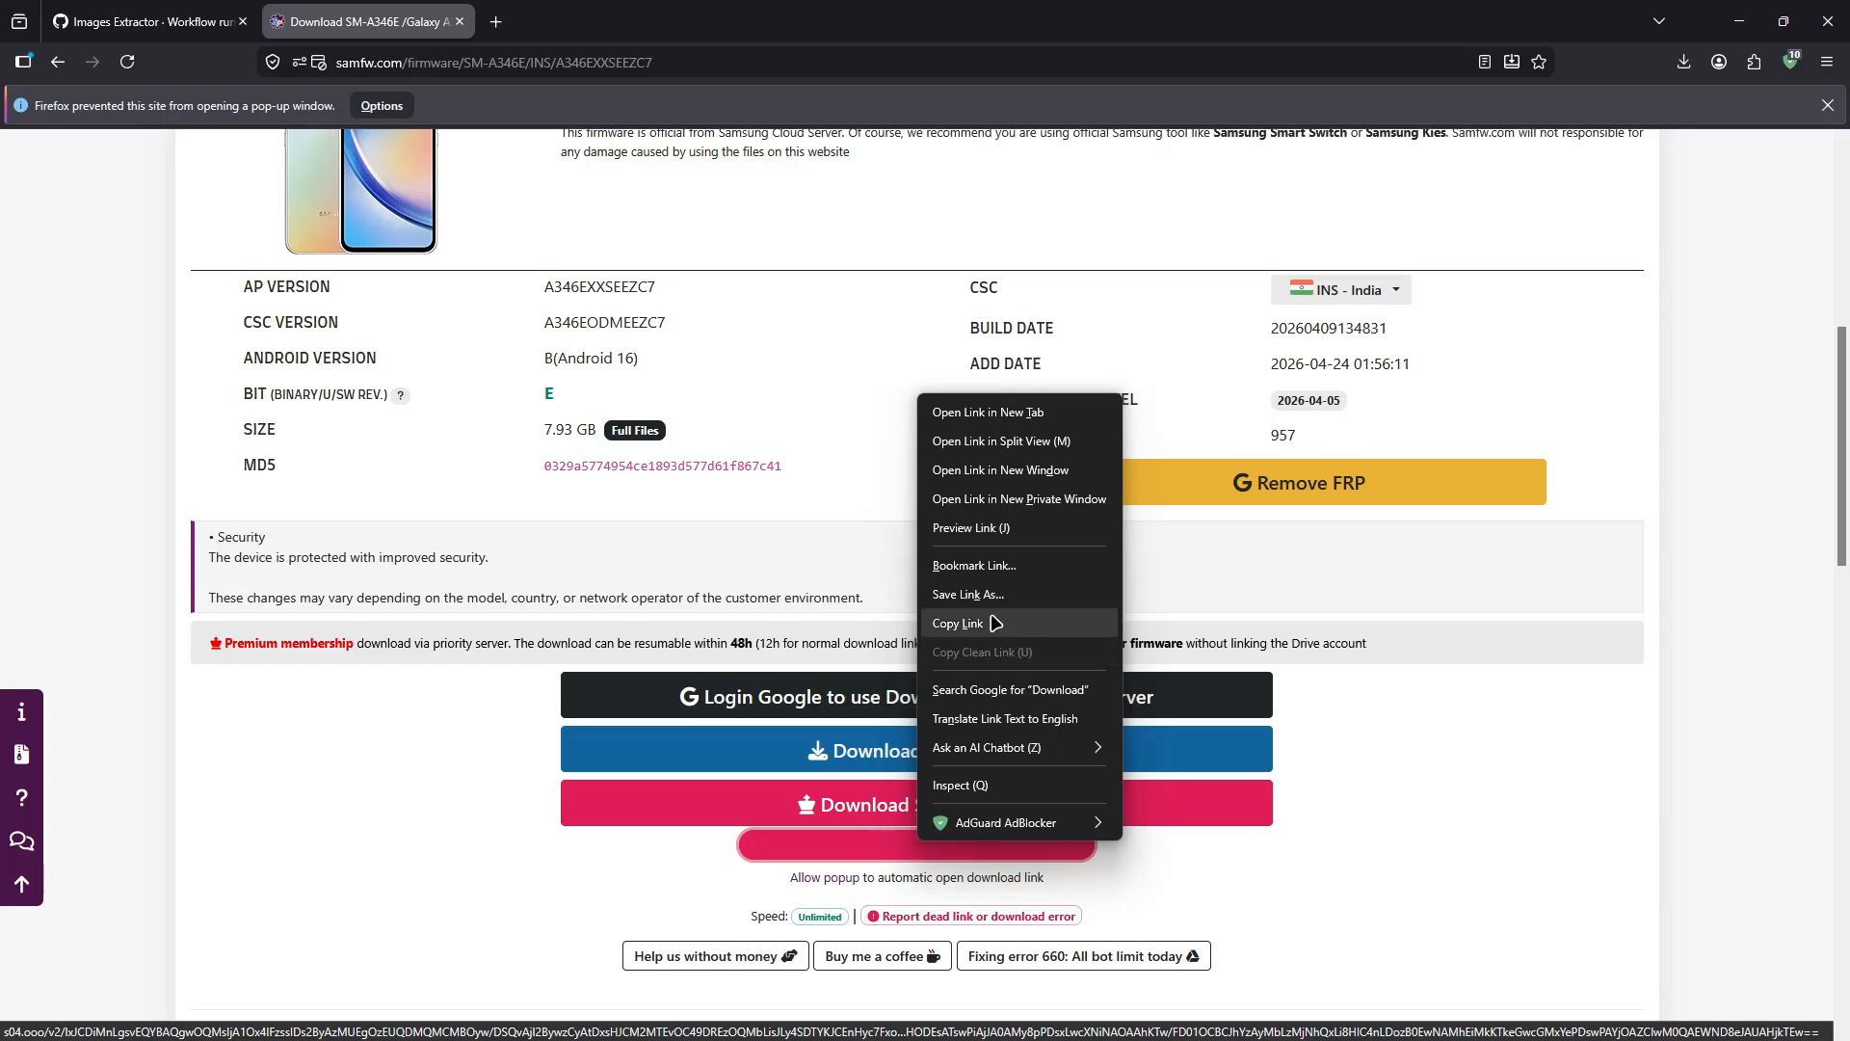
left_click(983, 624)
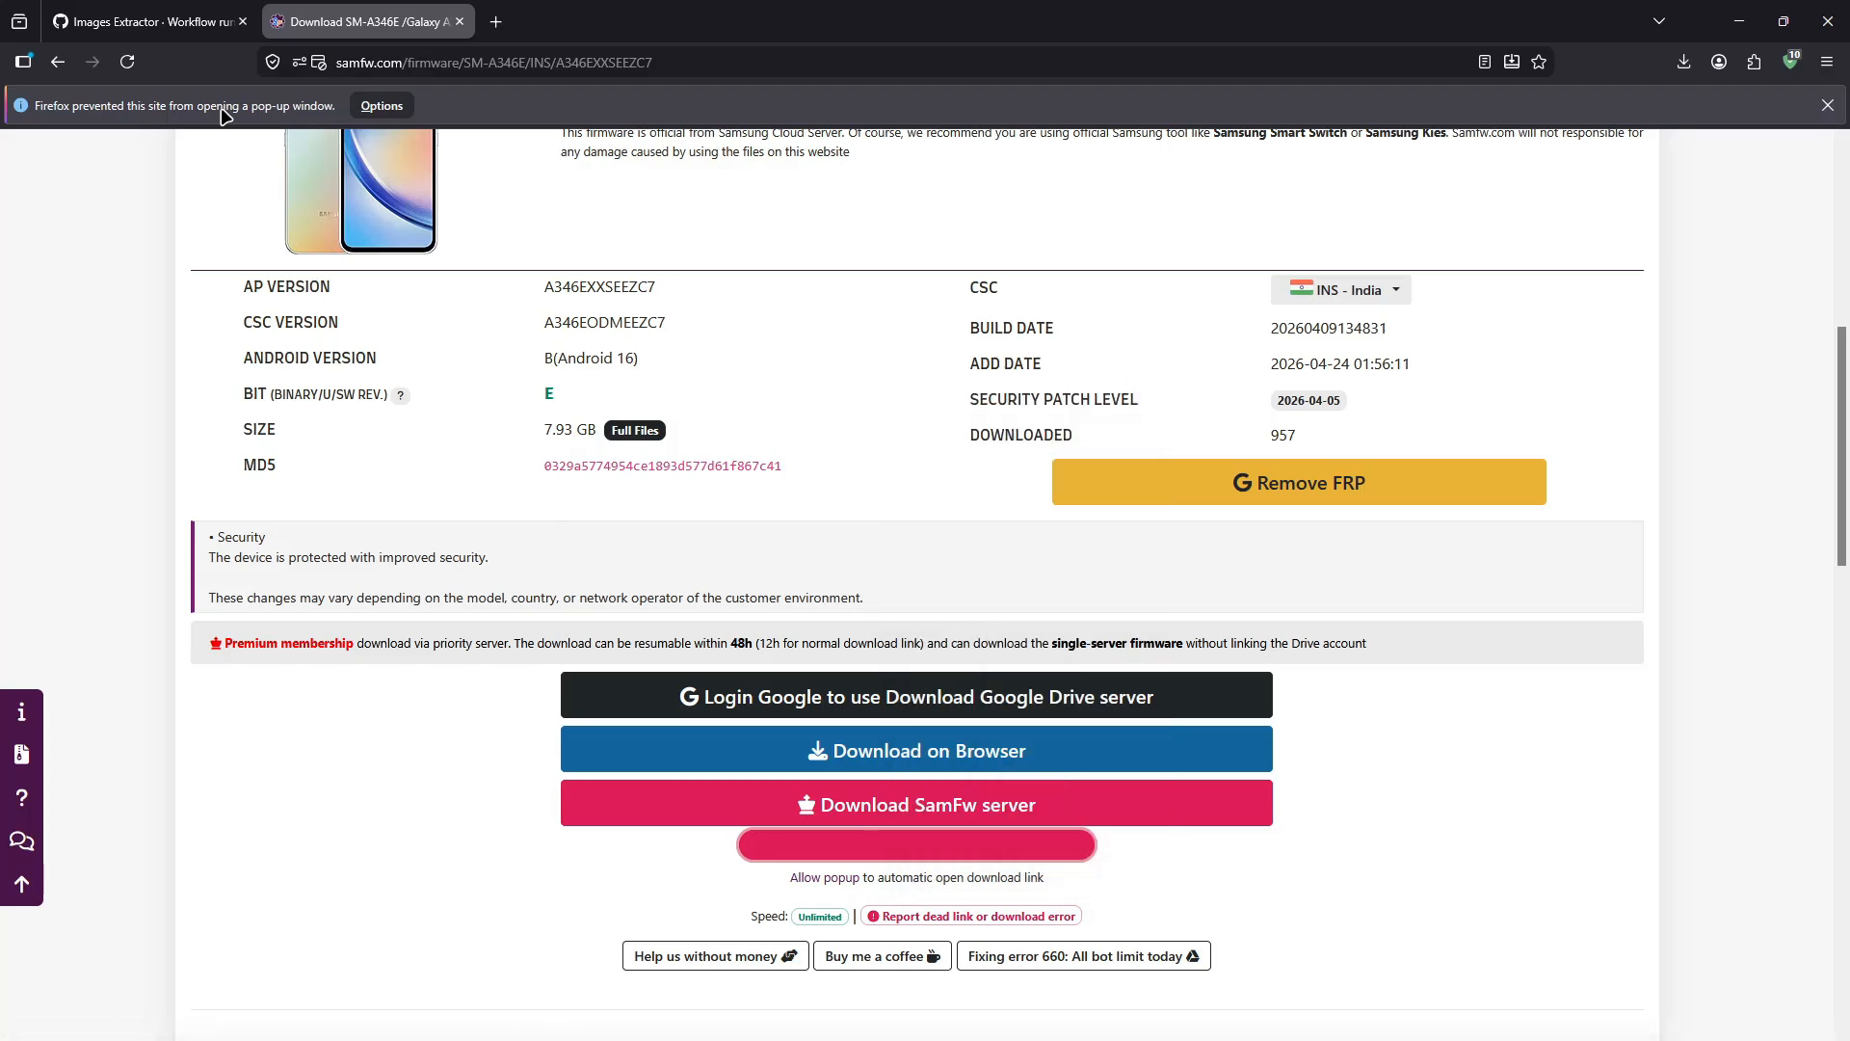
left_click(144, 22)
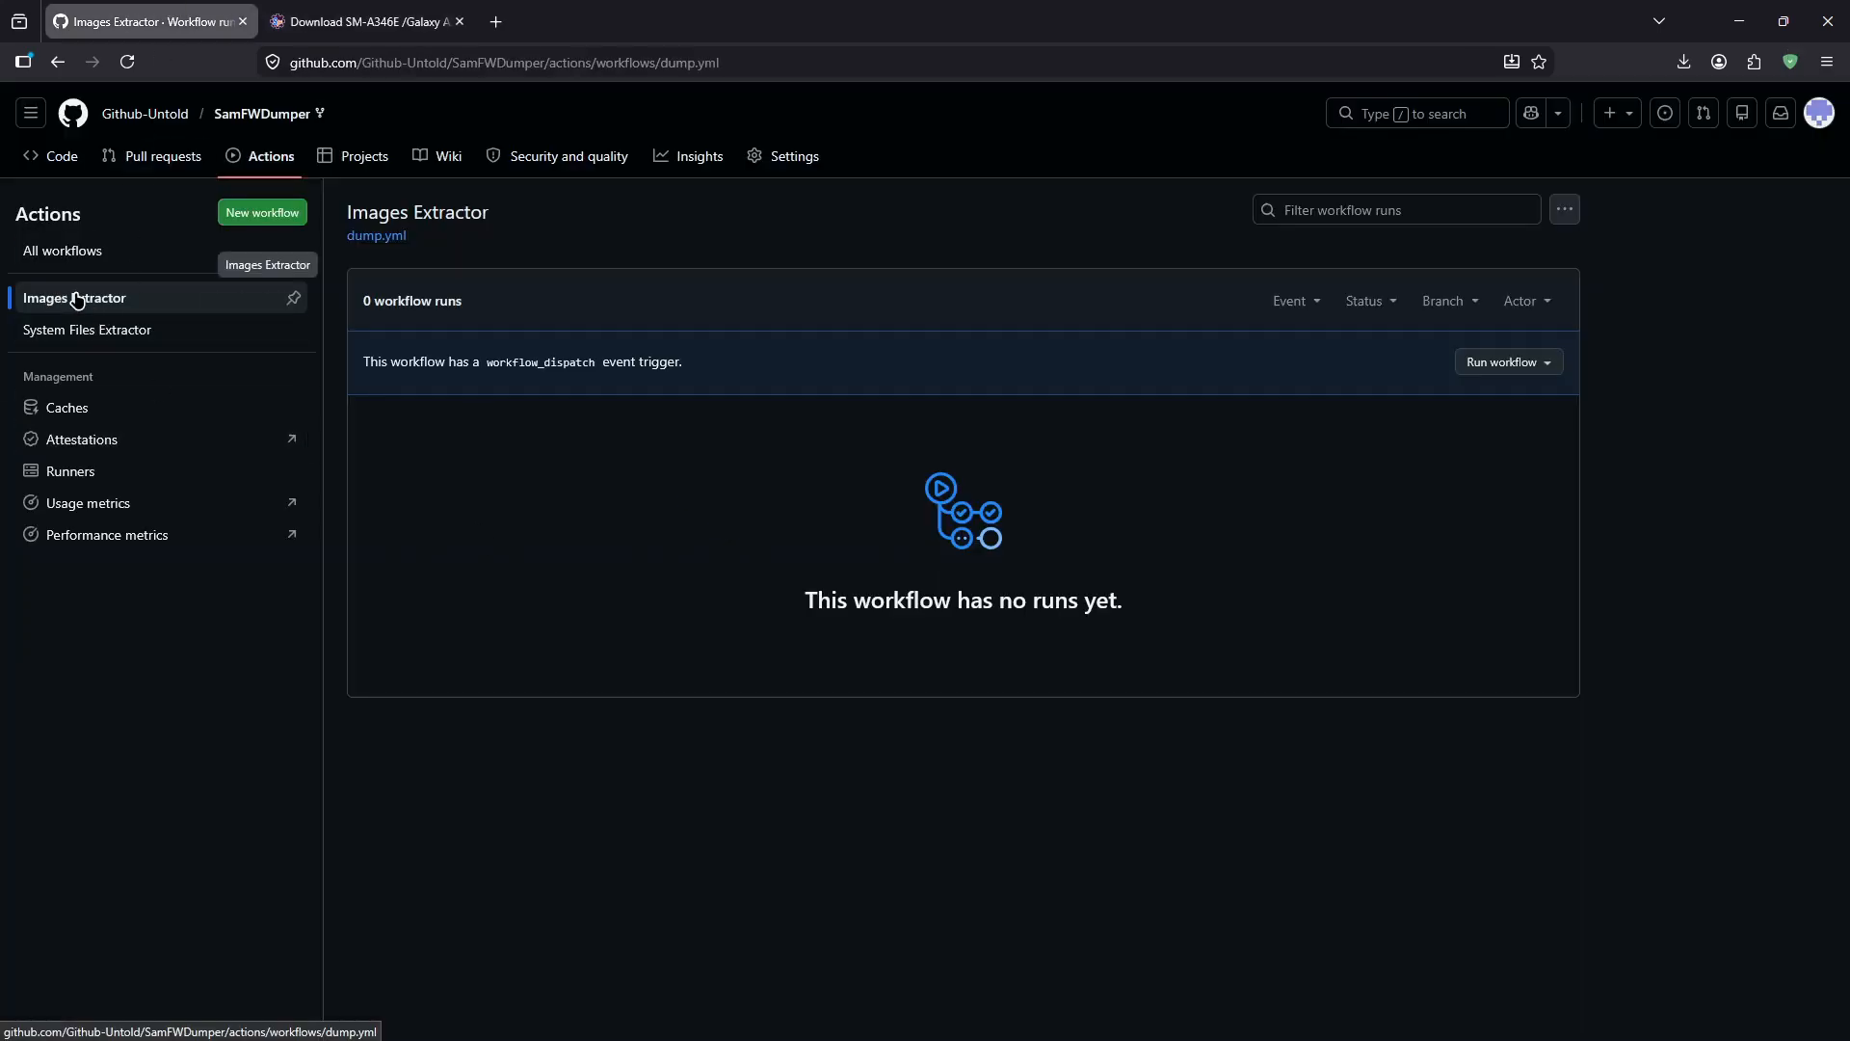
left_click(1482, 361)
left_click(1310, 526)
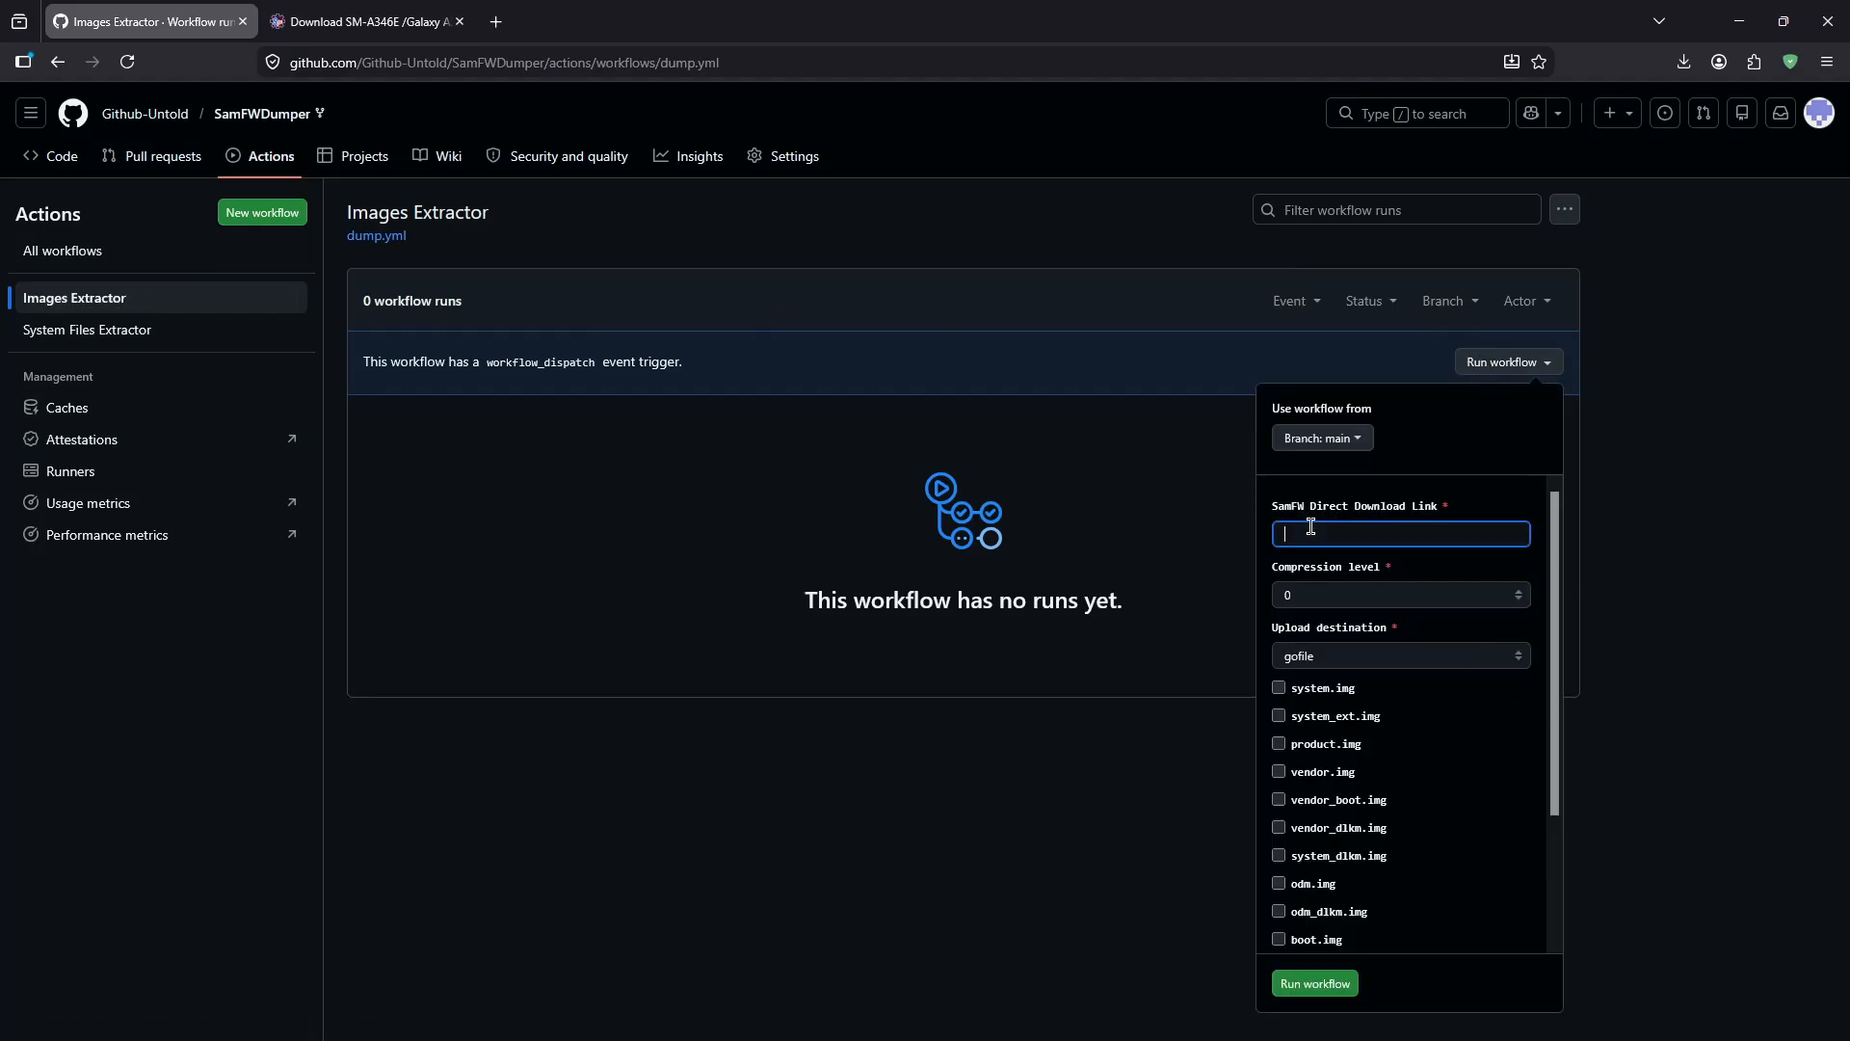
key("ctrl+v")
- Keep the compression level at 0 and select boot.img, init_boot.img and recovery.img for extraction
left_click(1393, 595)
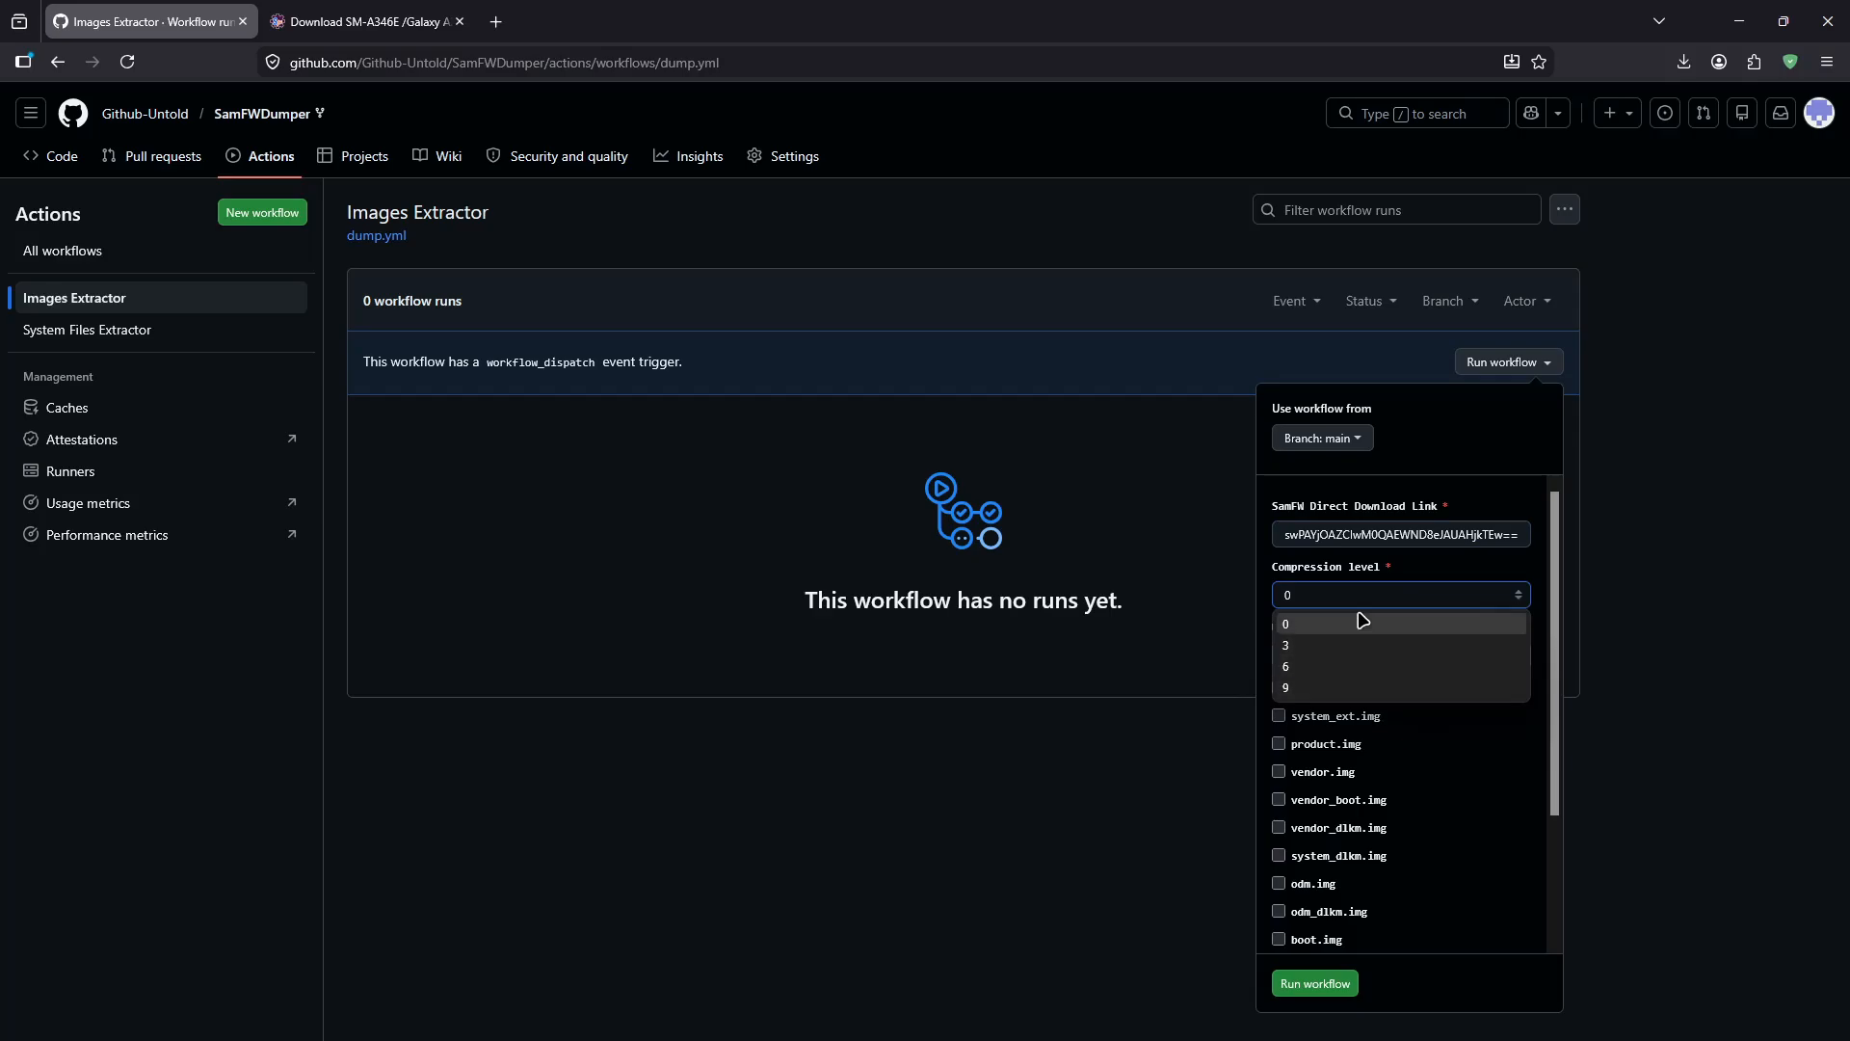
left_click(1409, 589)
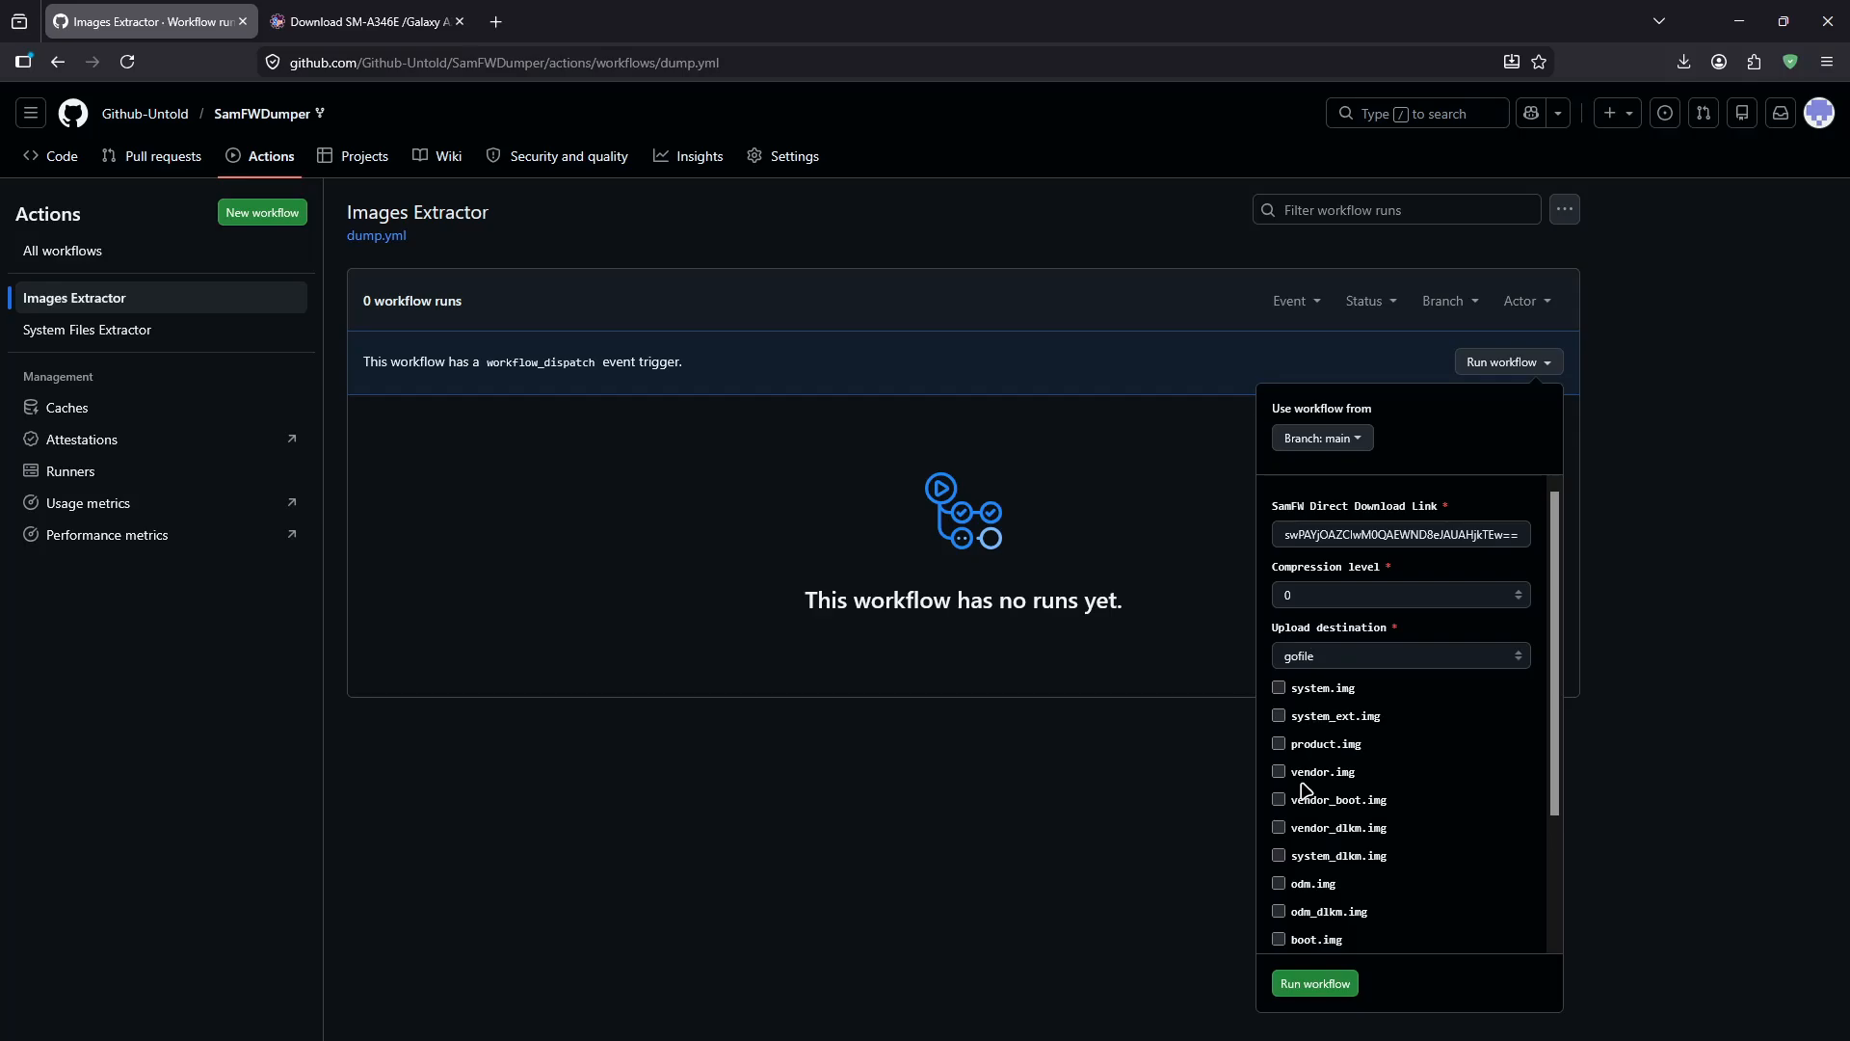
left_click(1443, 609)
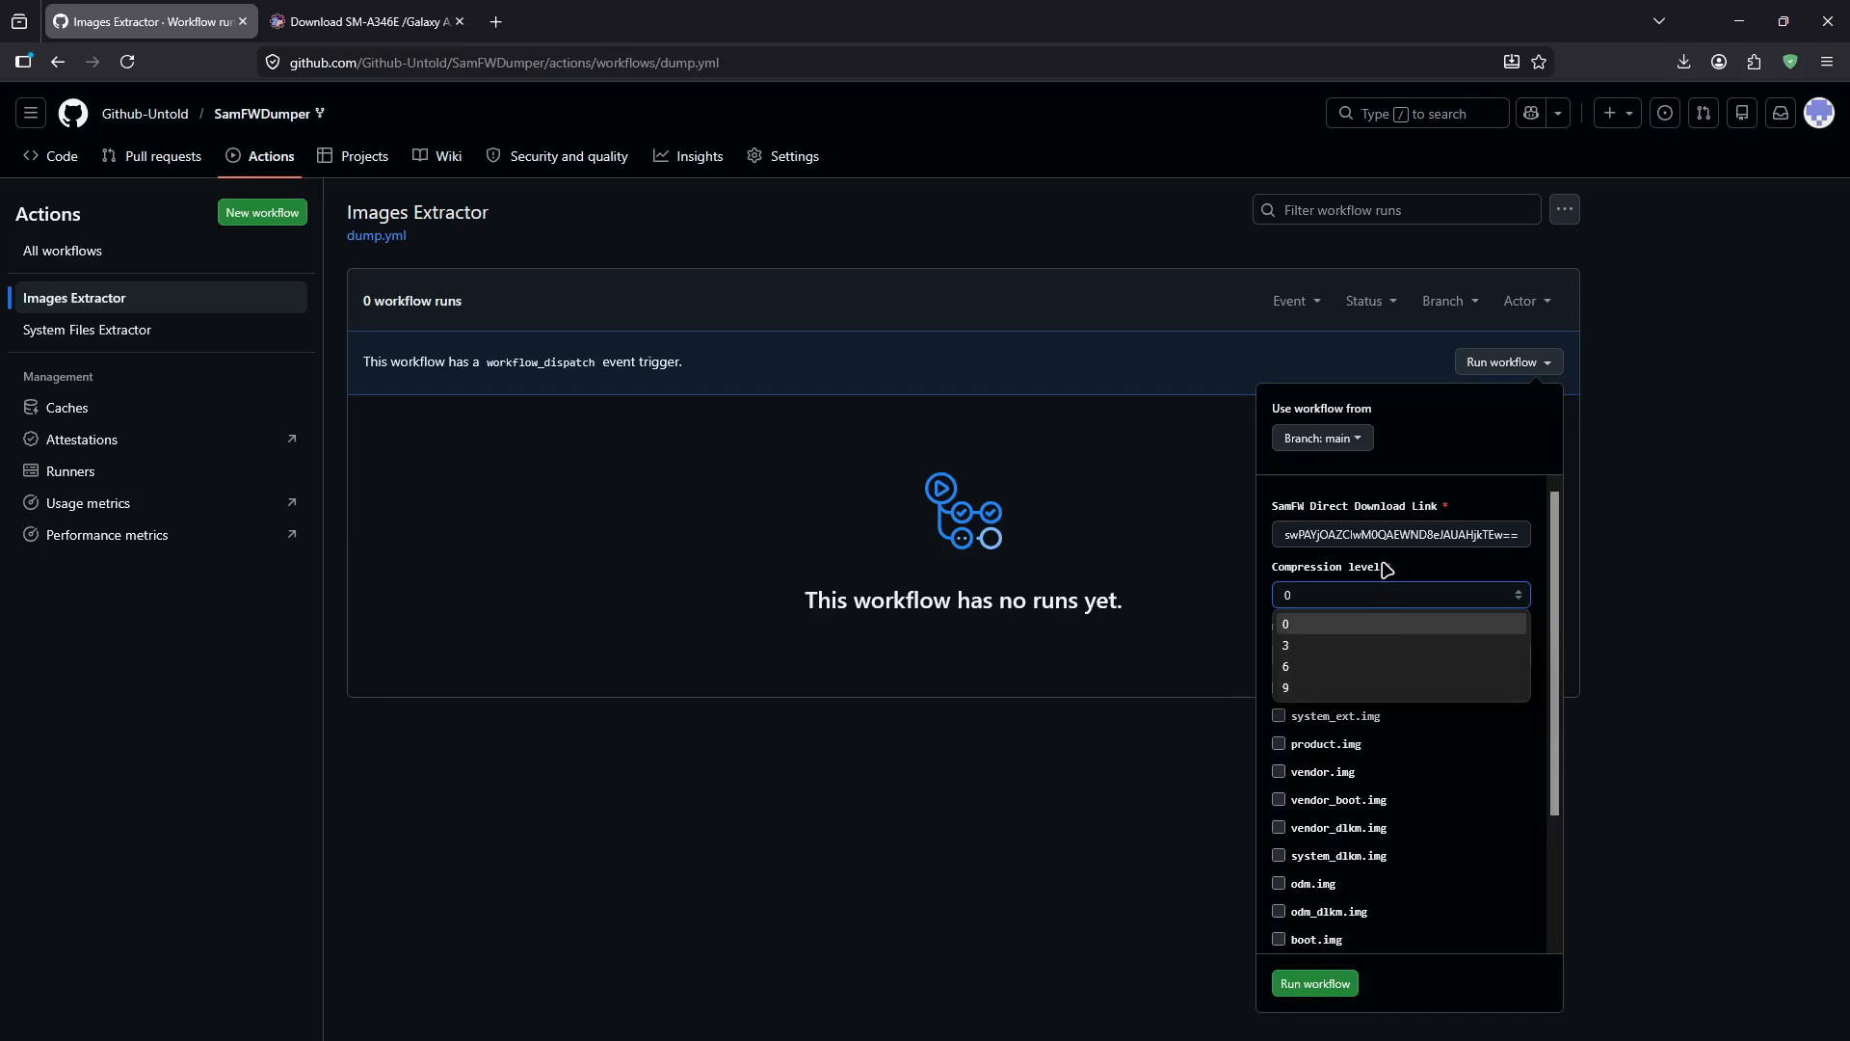
left_click(1416, 568)
scroll(1362, 792, "down", 2)
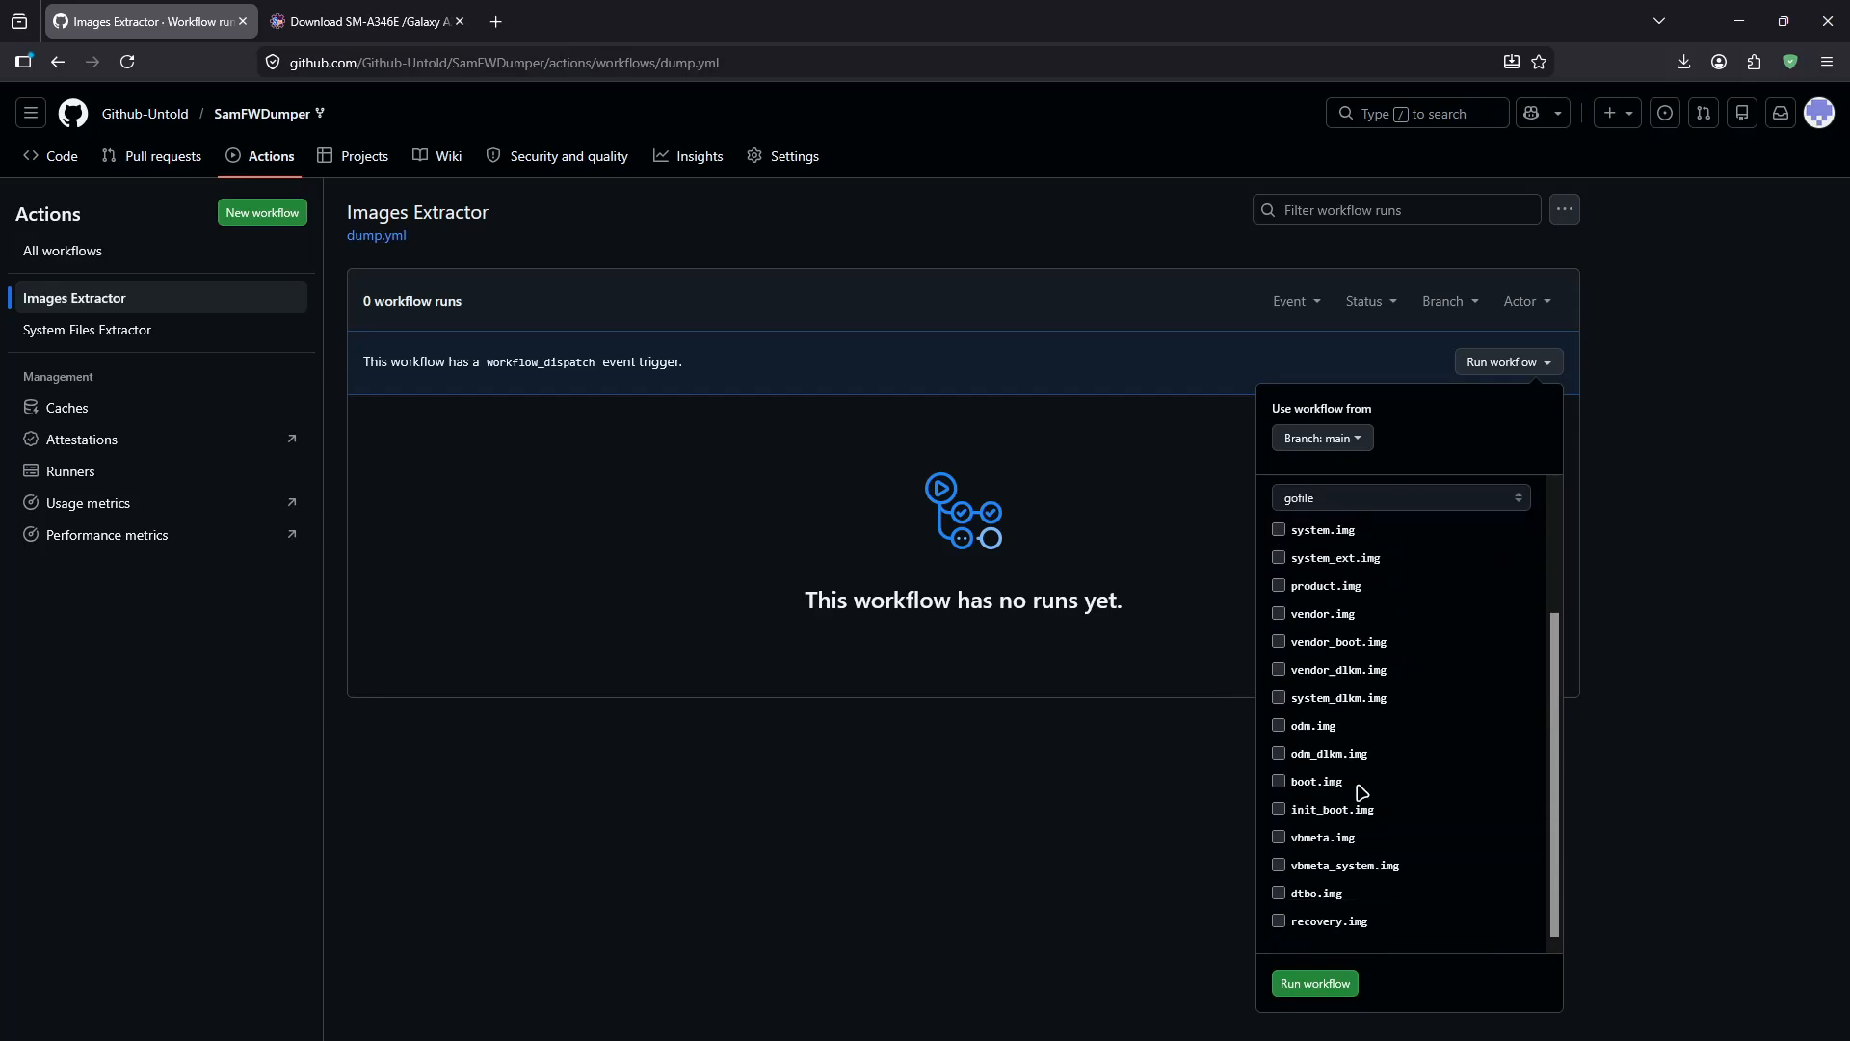
left_click(1278, 781)
left_click(1279, 809)
left_click(1279, 921)
- Set the upload destination to github releases and run the Images Extractor workflow
scroll(1364, 814, "up", 3)
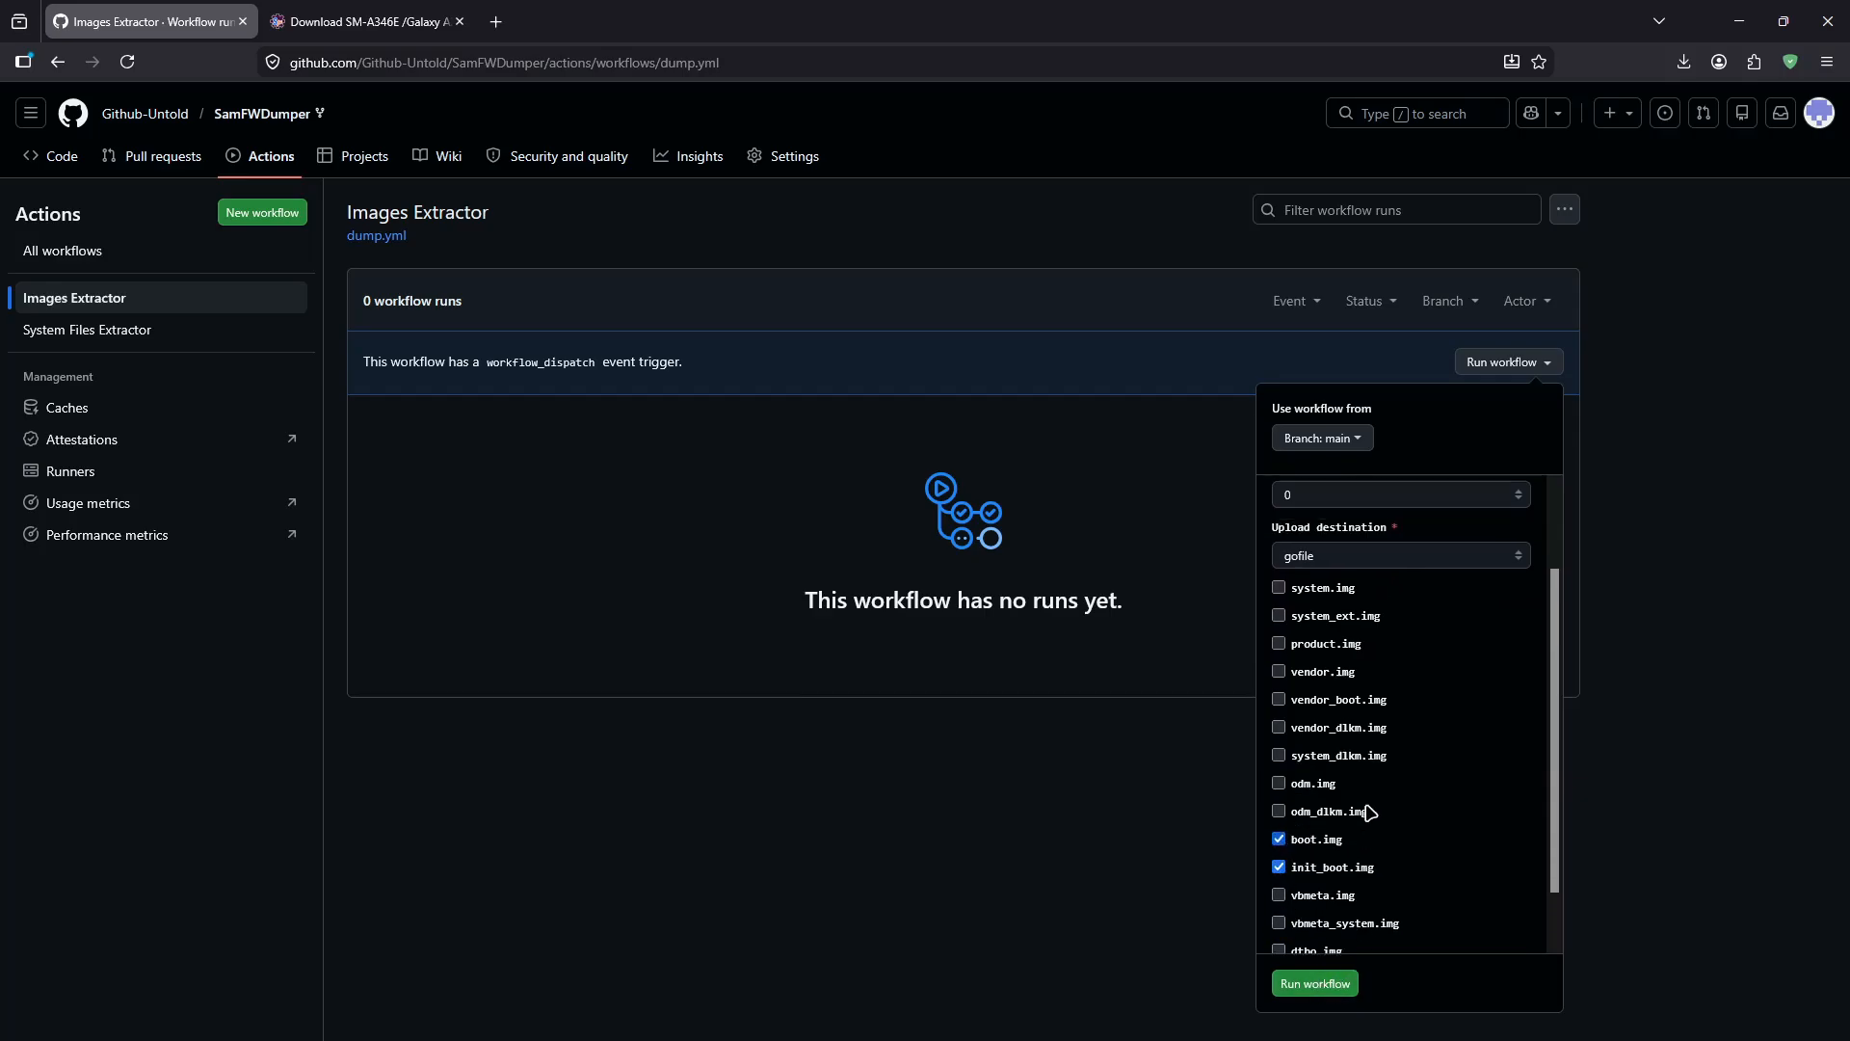
left_click(1324, 656)
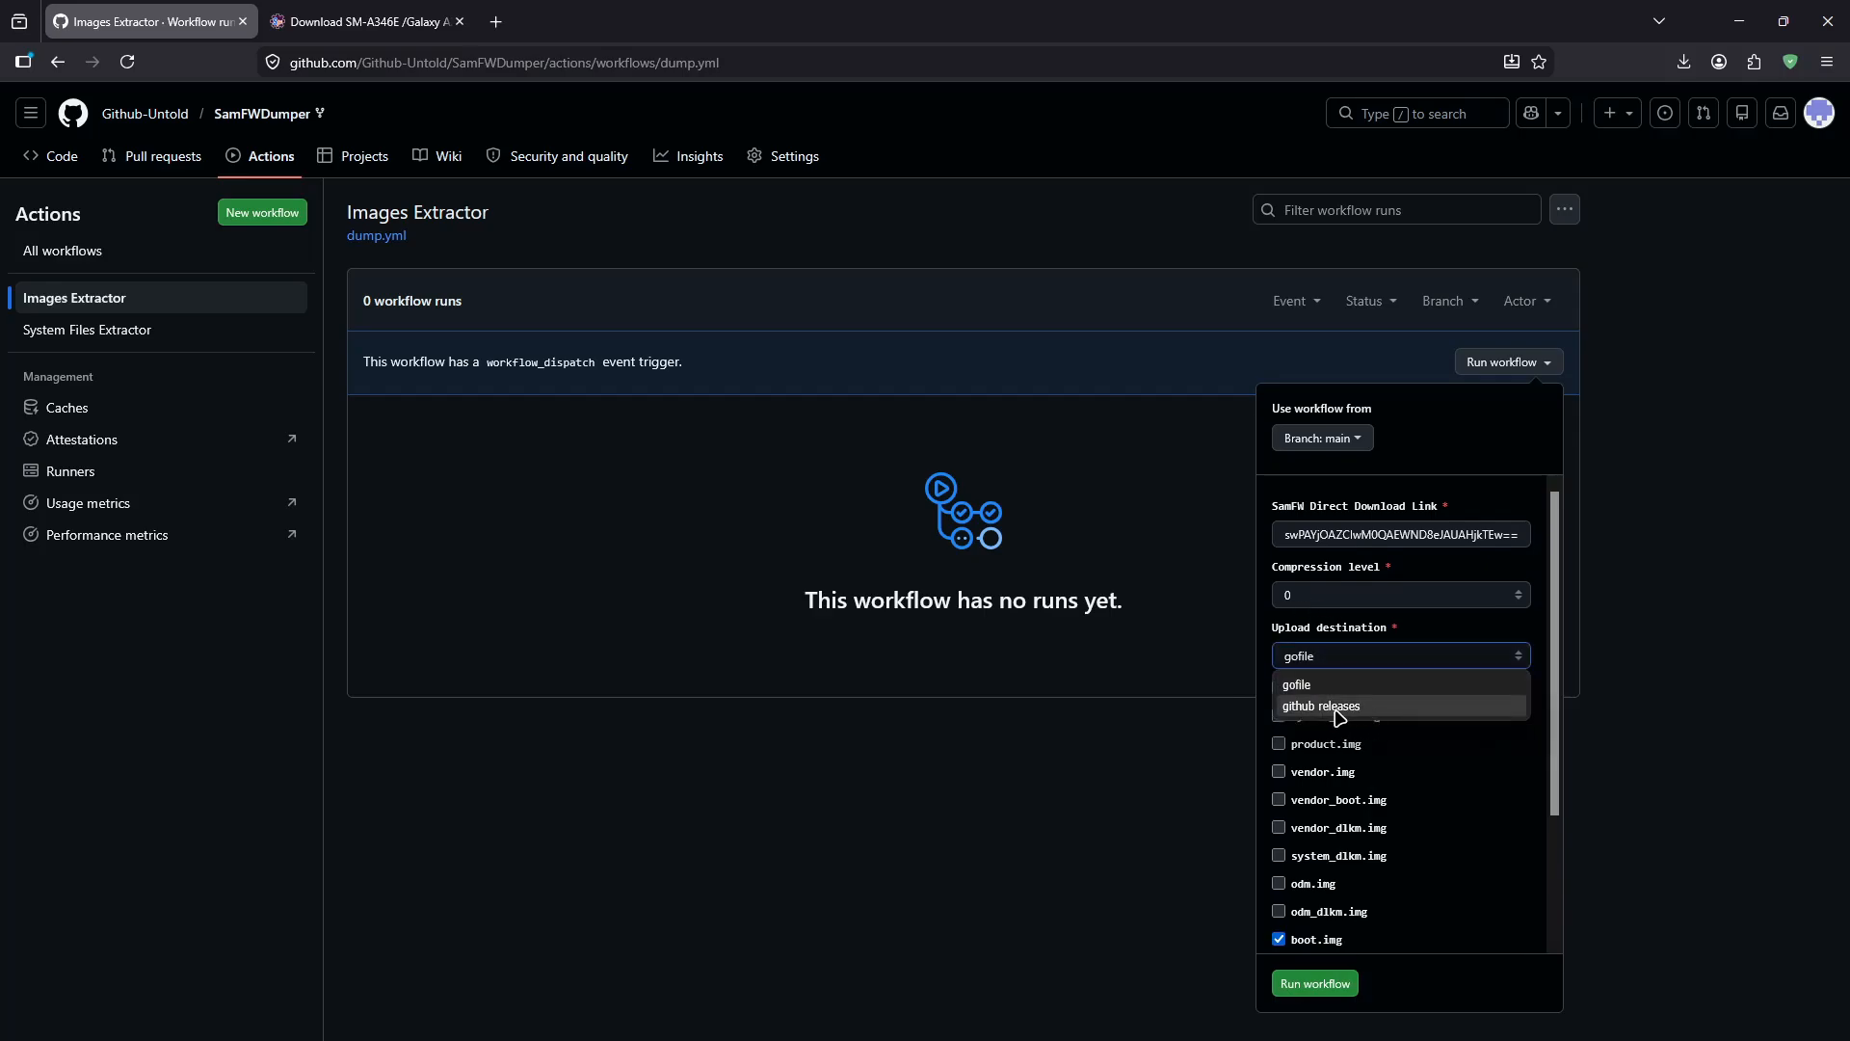
left_click(1315, 710)
left_click(1333, 660)
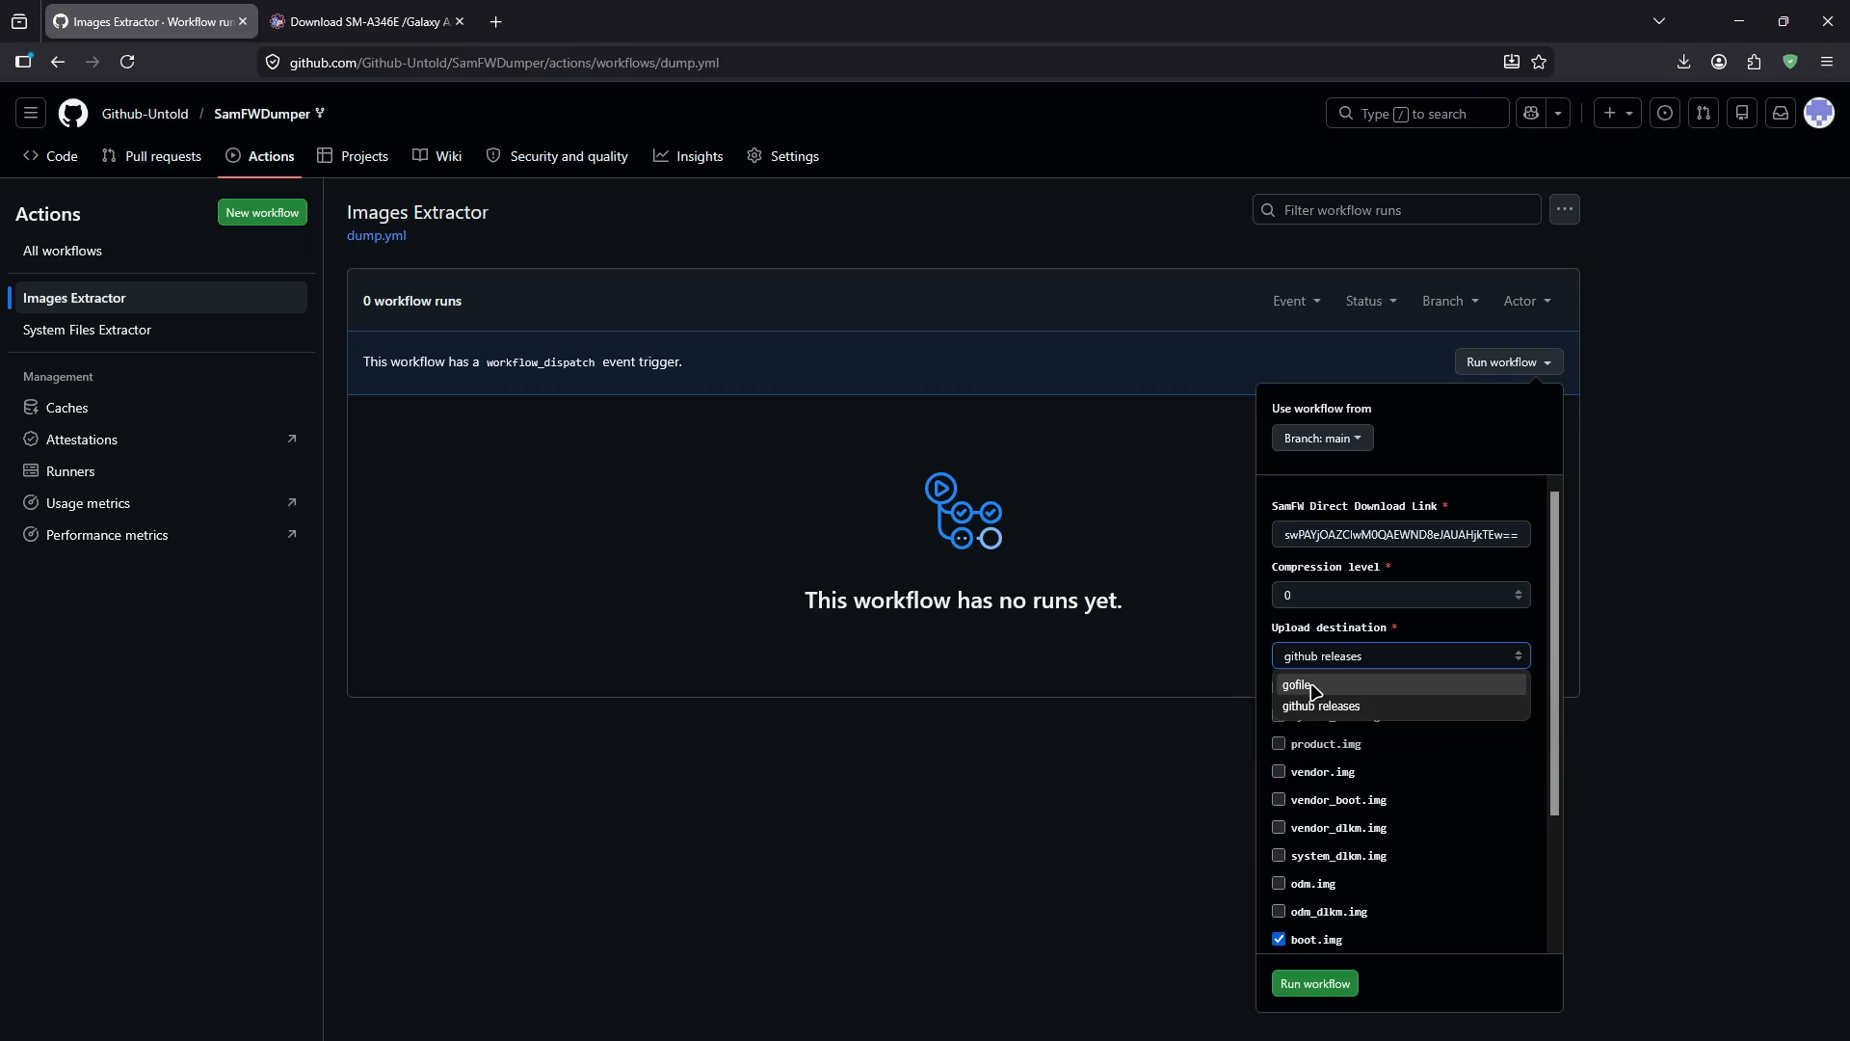
left_click(1357, 709)
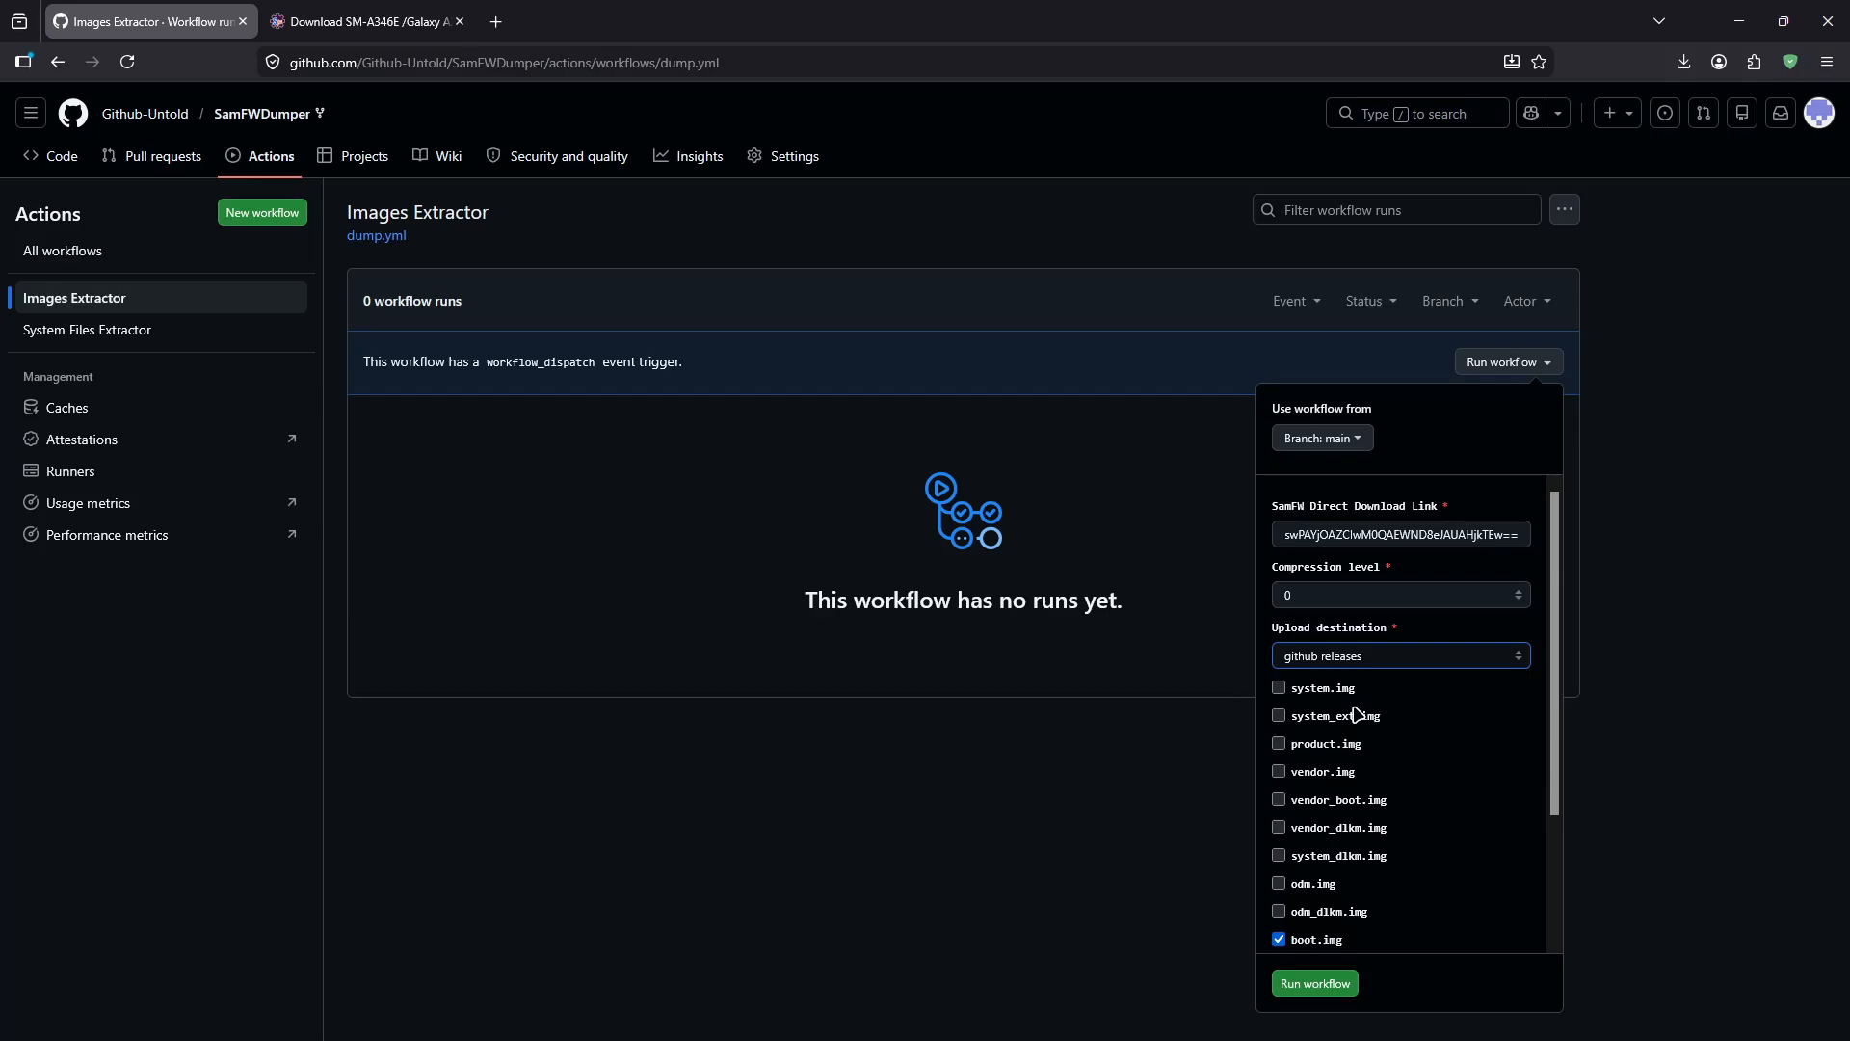
scroll(1357, 713, "down", 3)
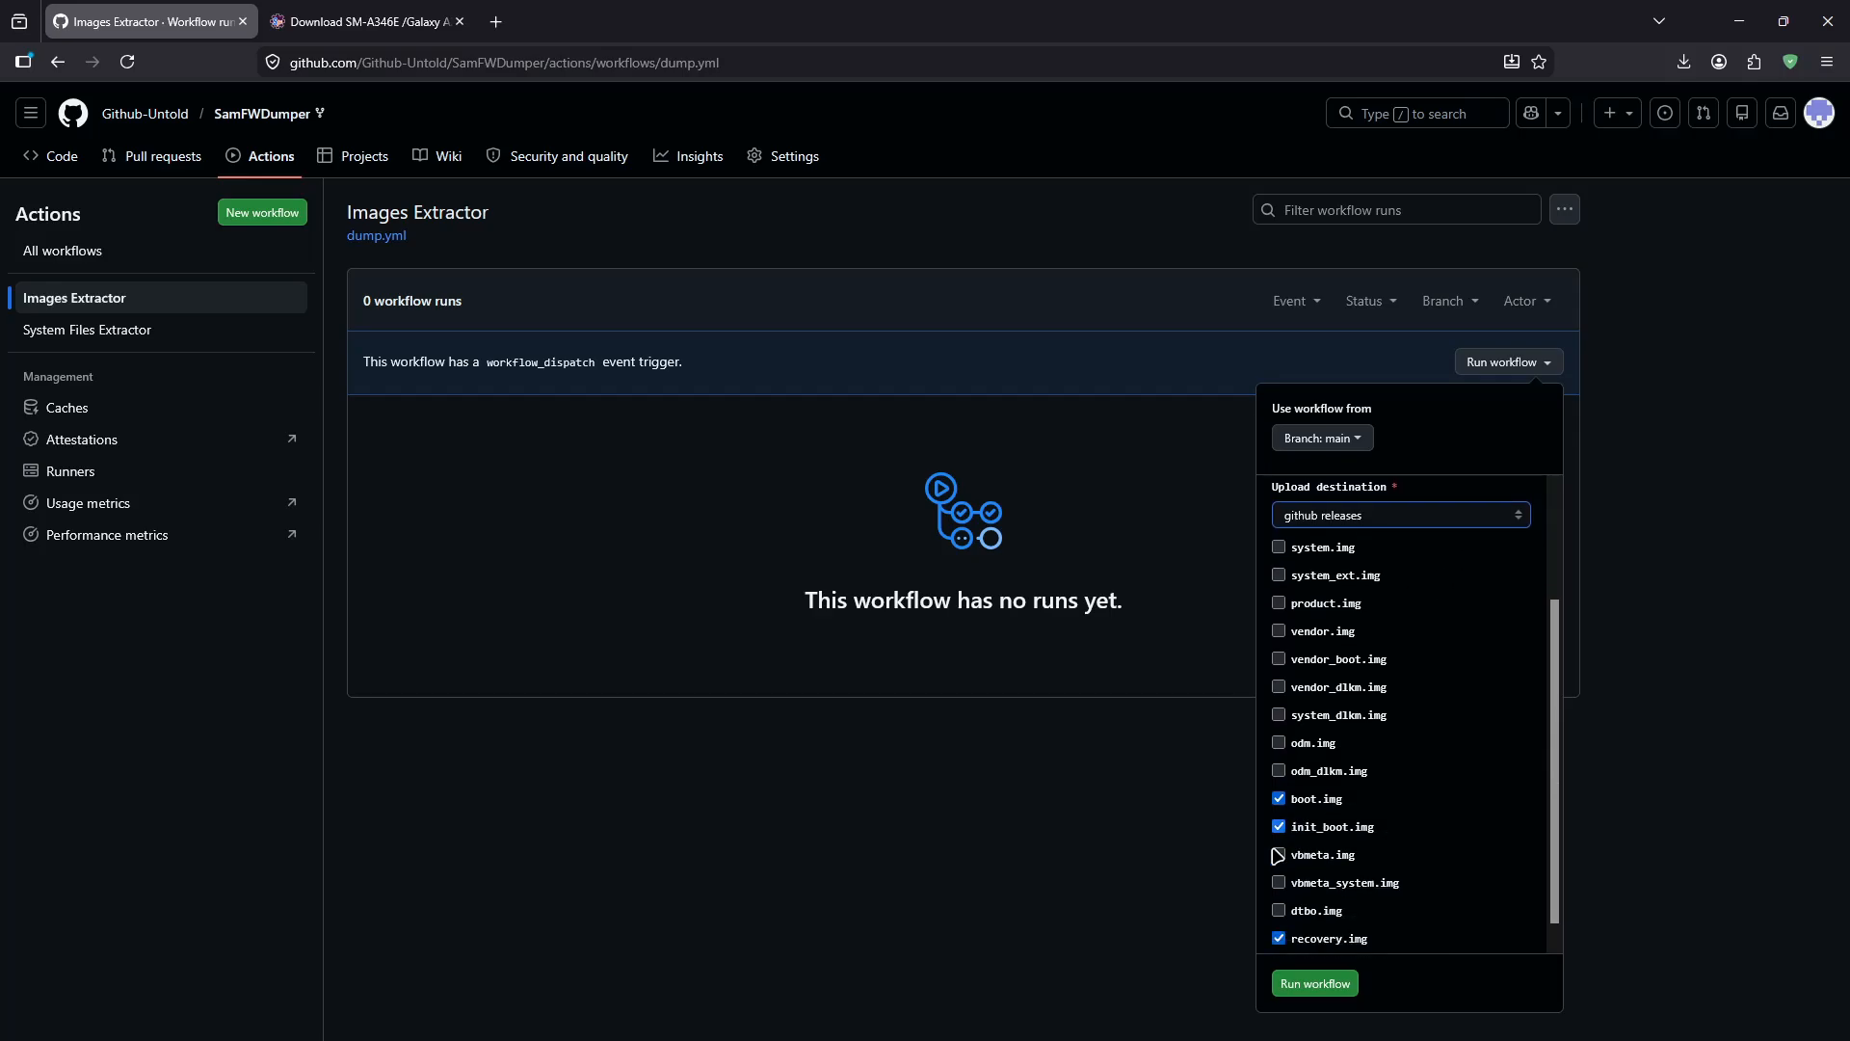
left_click(1322, 987)
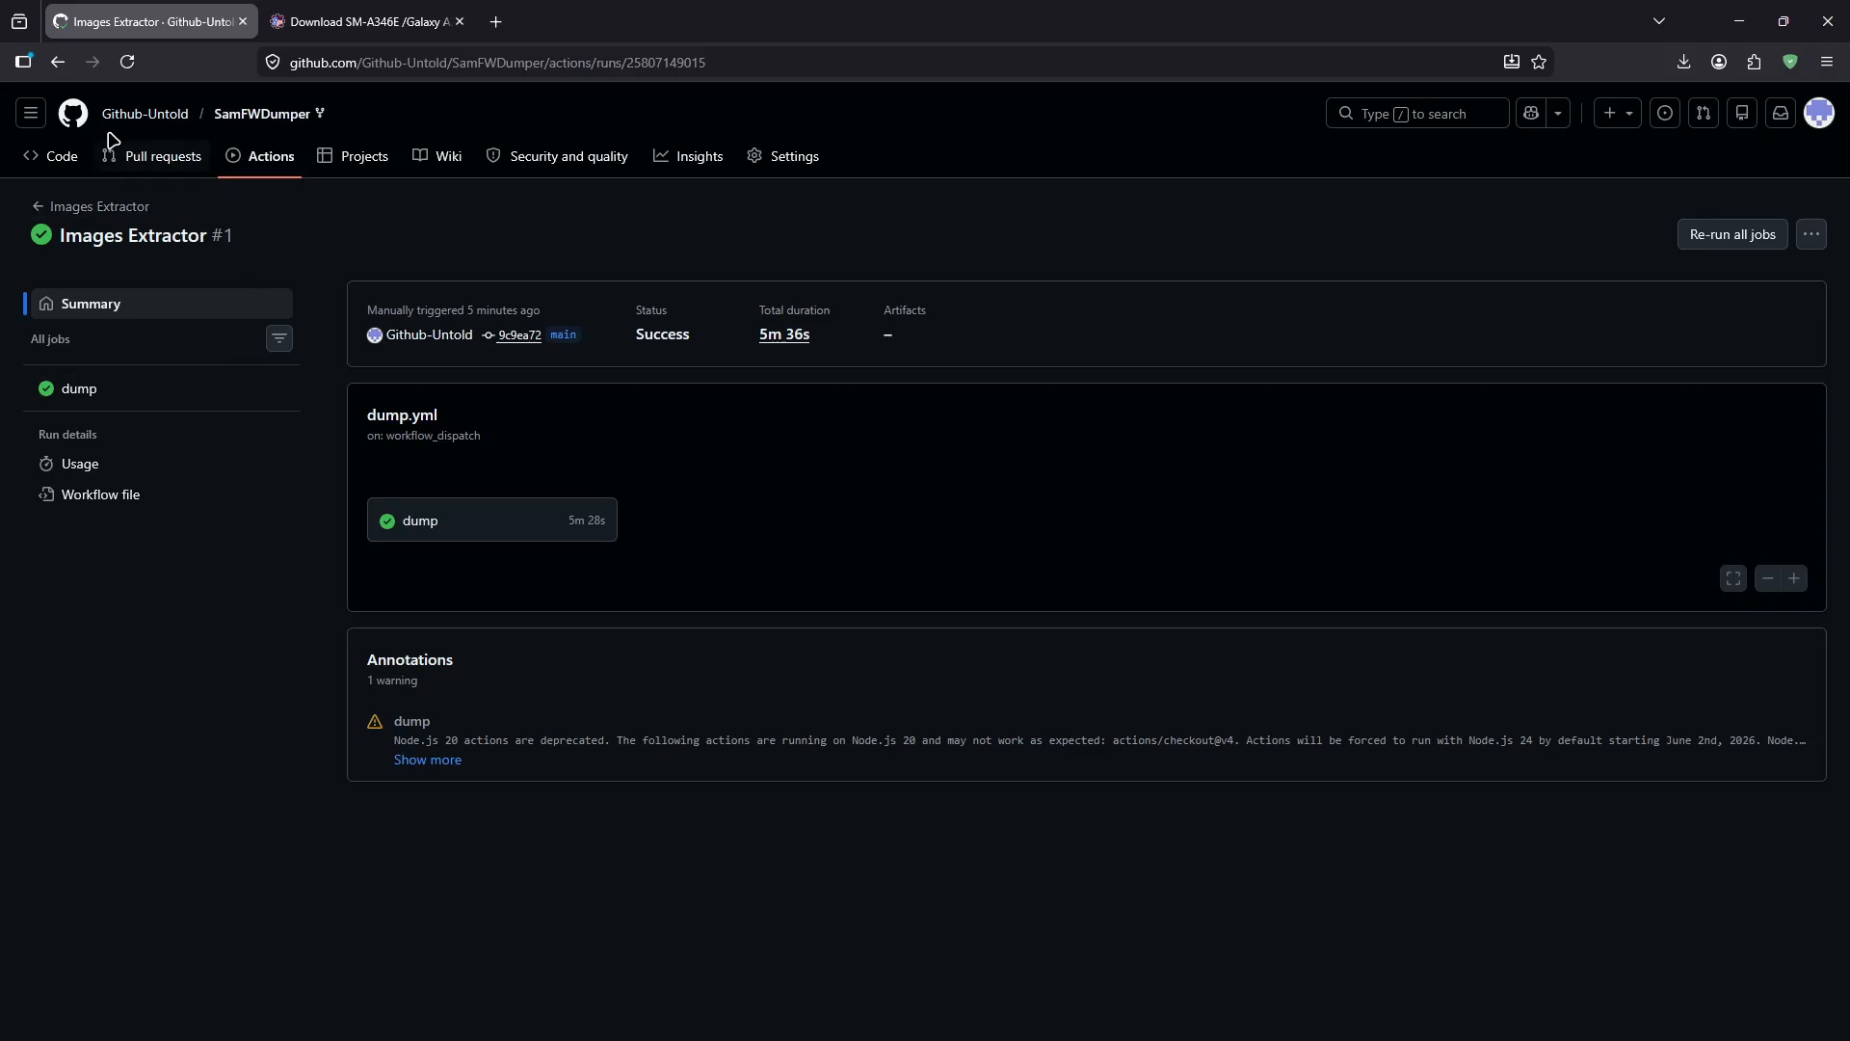
- Open the forked repository's releases page to examine the extracted image assets
left_click(40, 162)
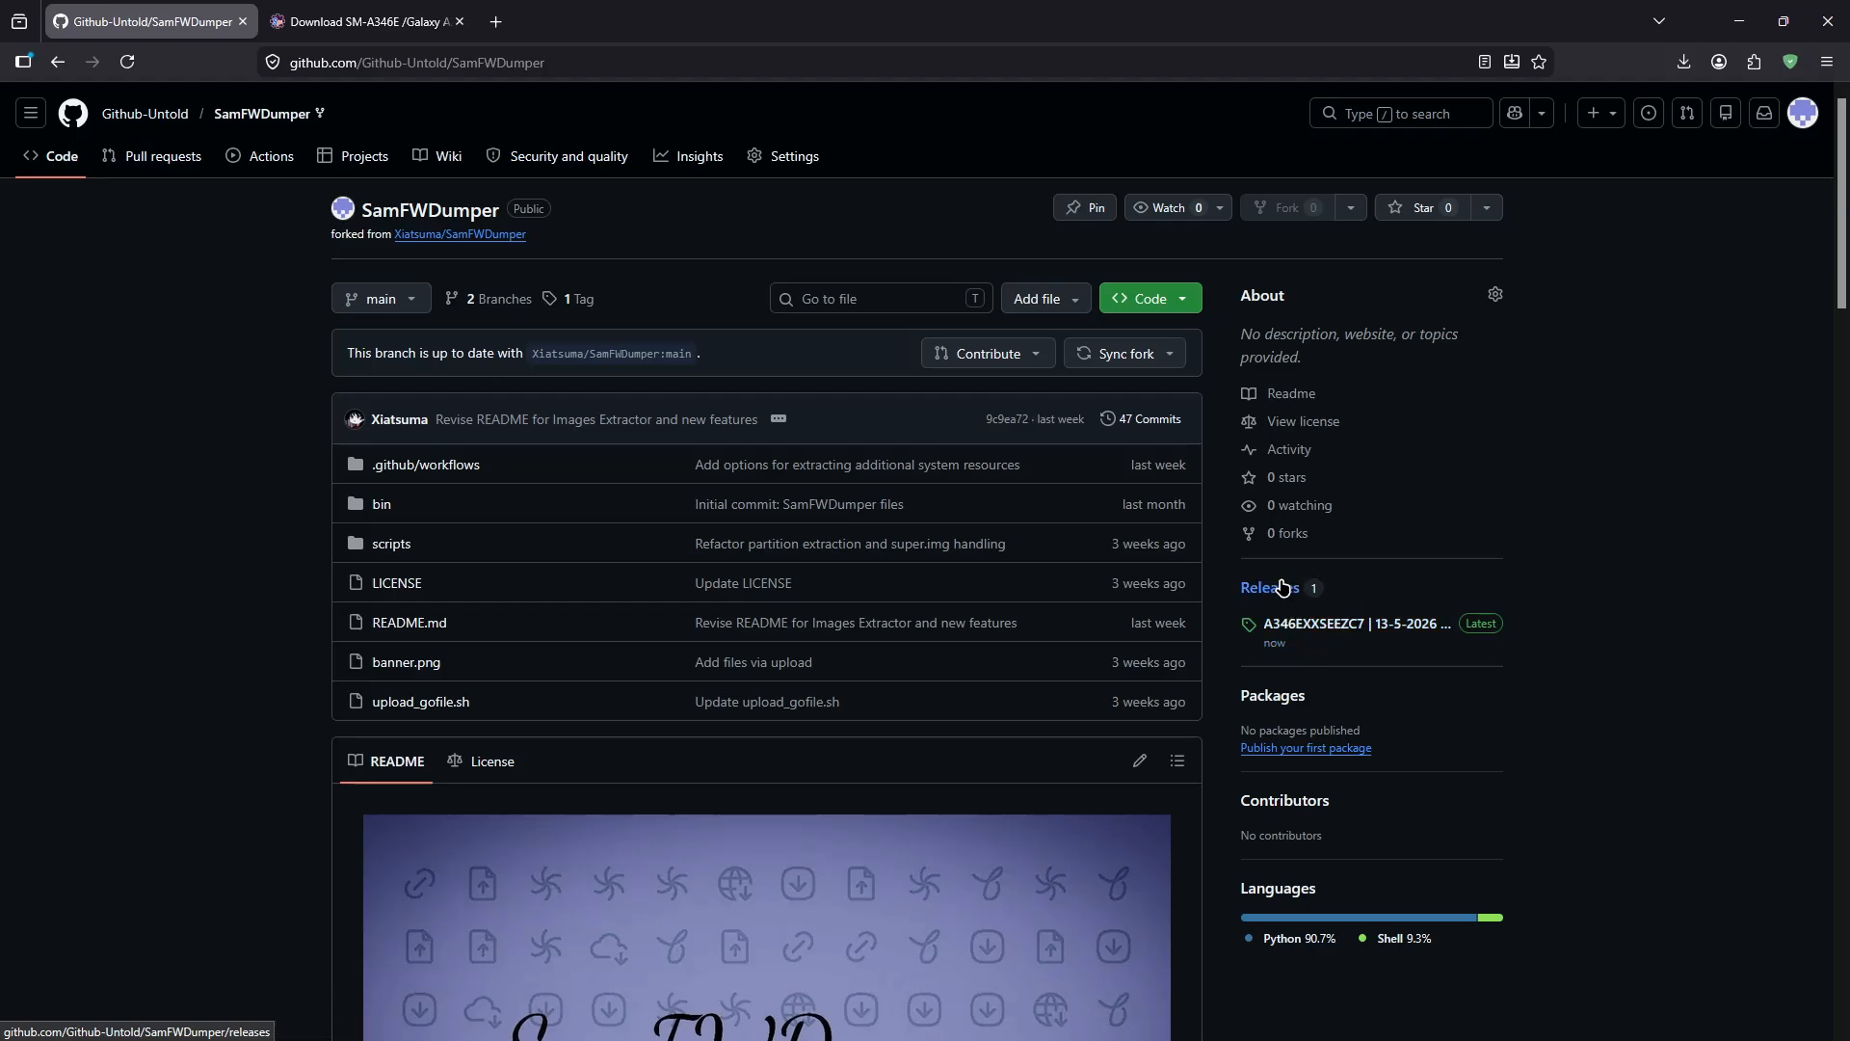
left_click(1279, 582)
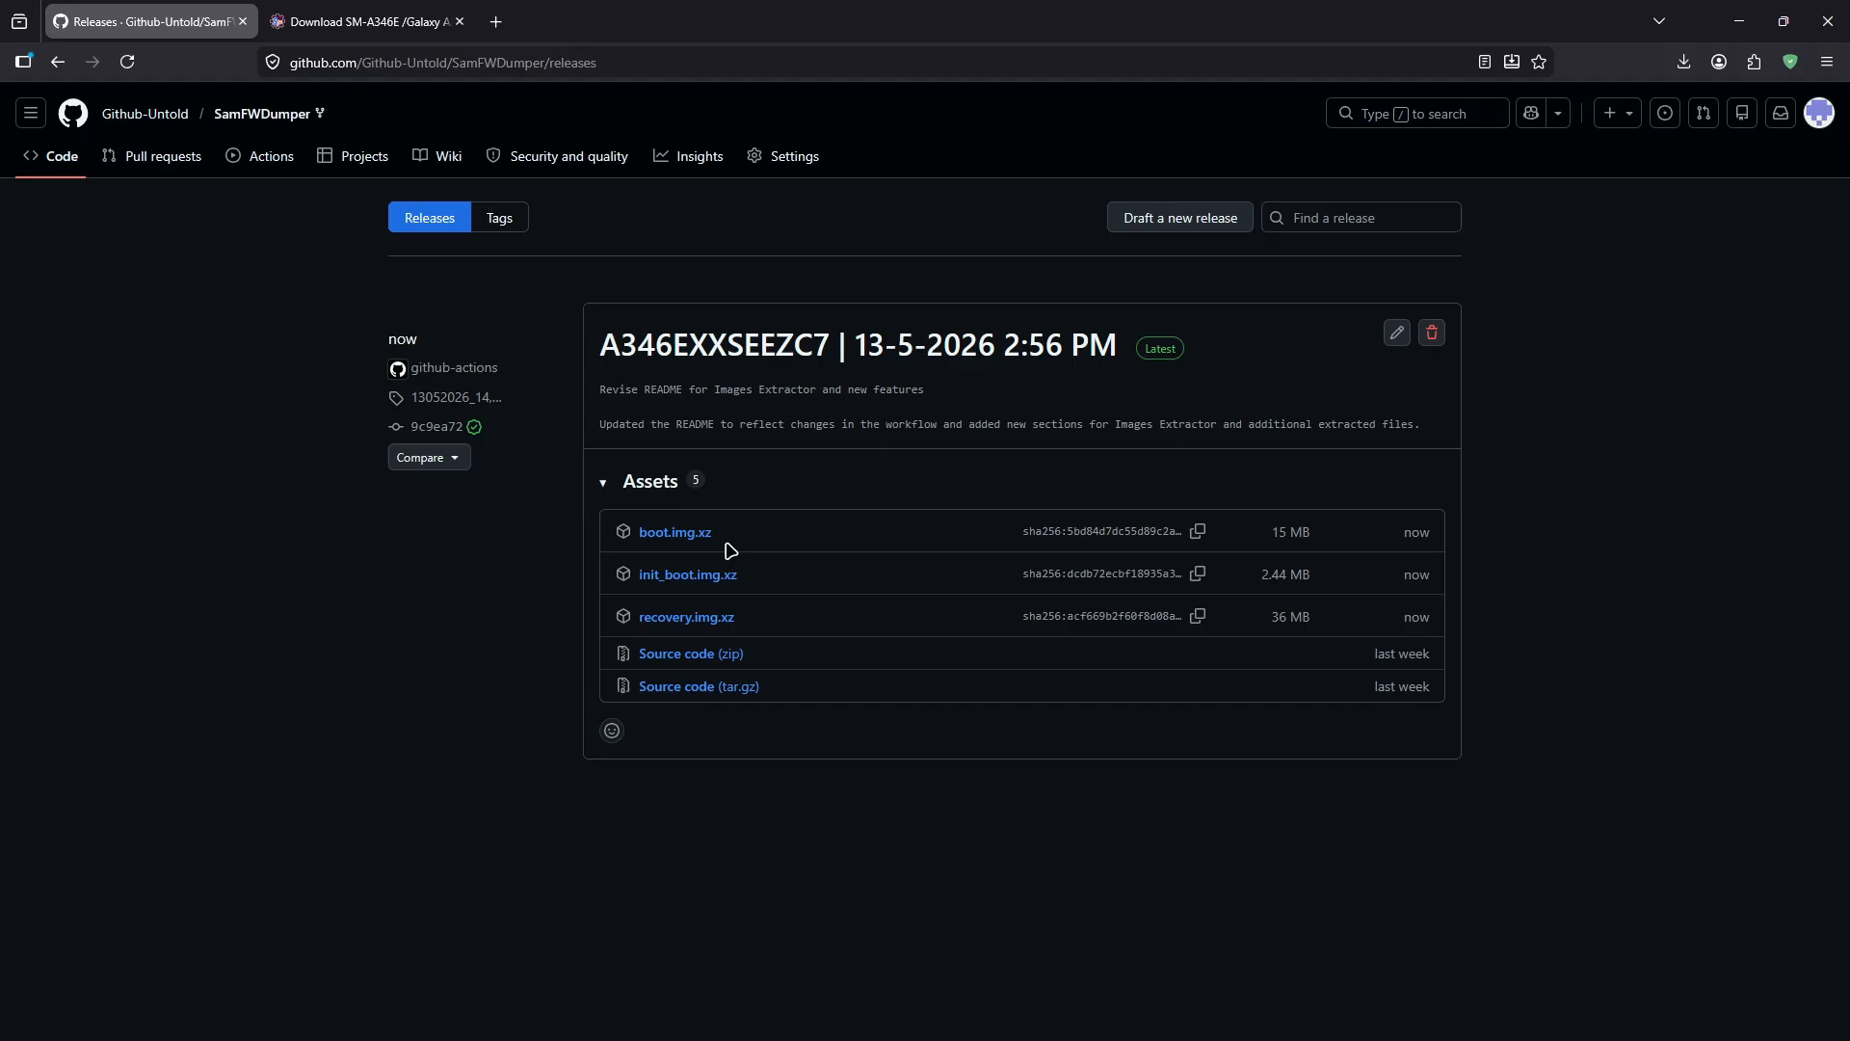
left_click(687, 537)
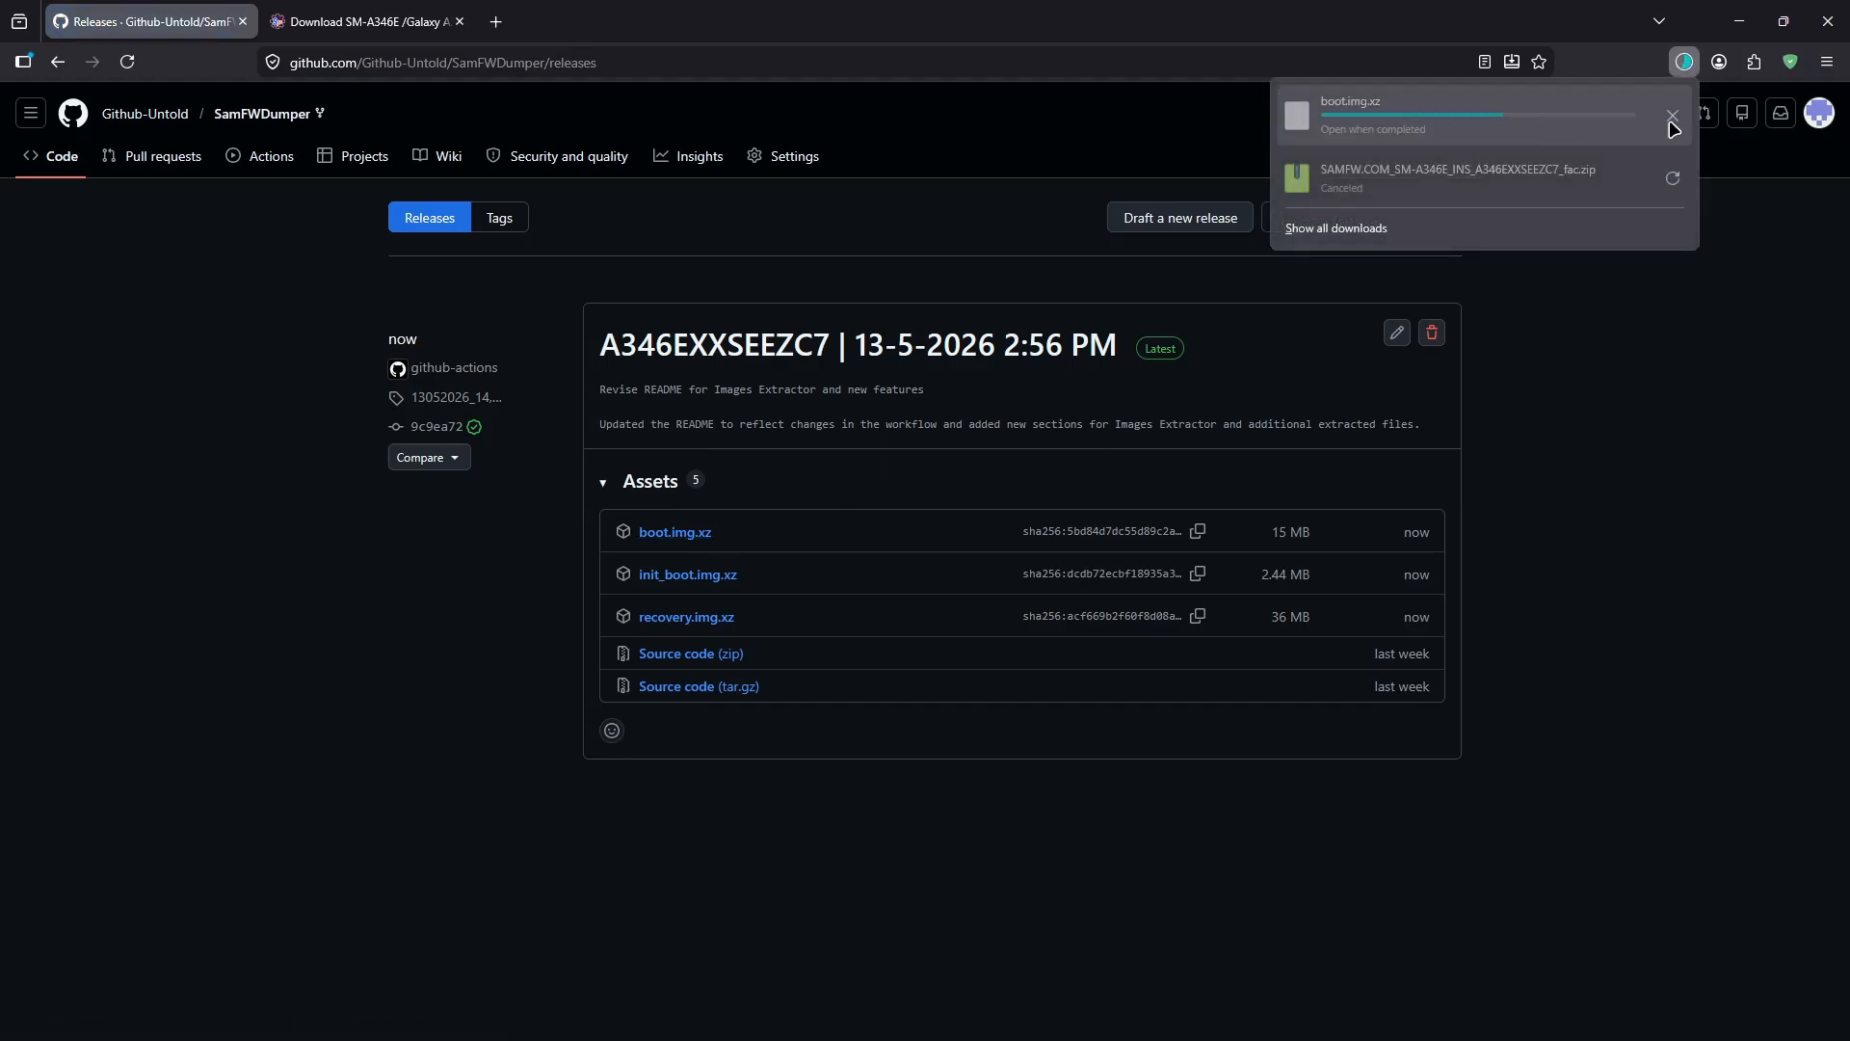
left_click(1675, 121)
left_click(1582, 528)
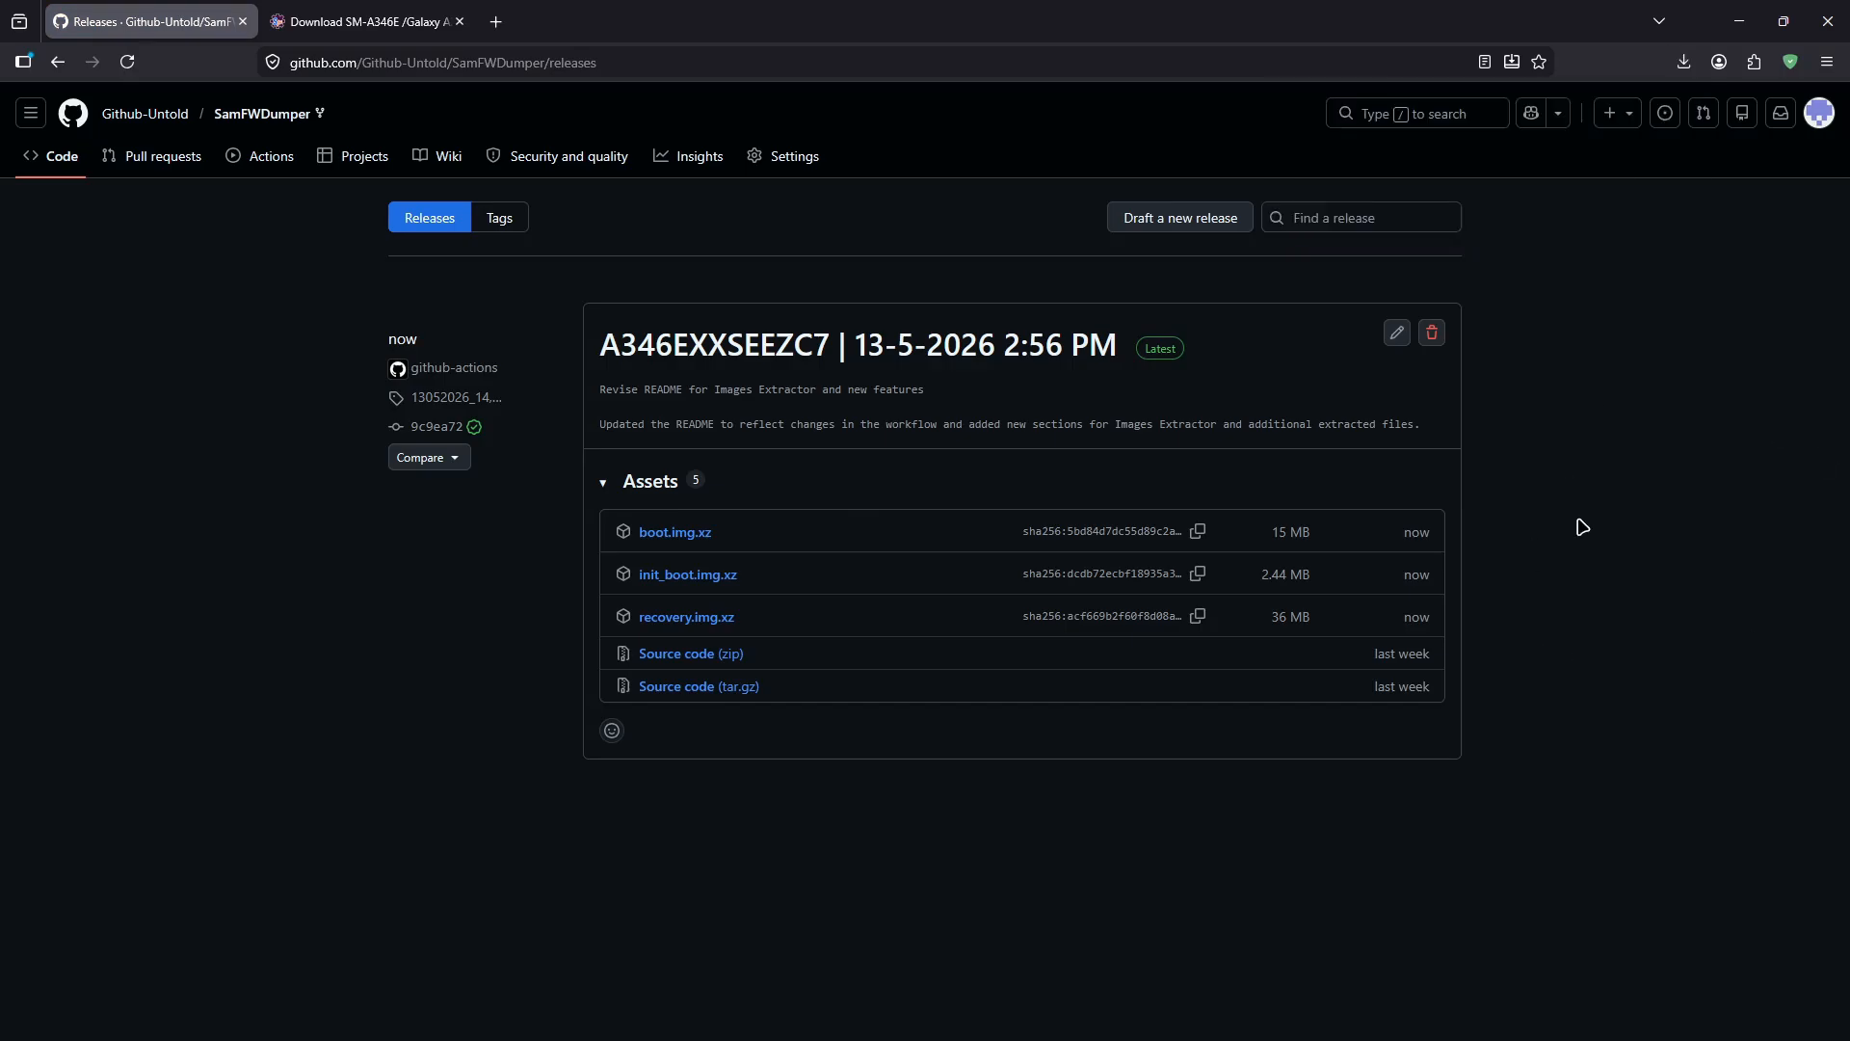